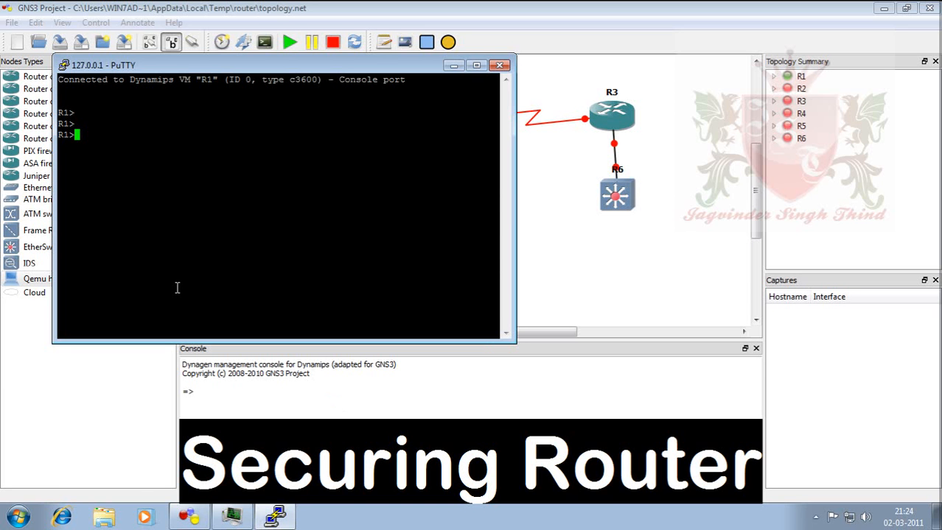
Enter privileged mode on R1 with enable, then global configuration mode with conf t.
{"action": "type", "text": "en"}
{"action": "key", "text": "Tab"}
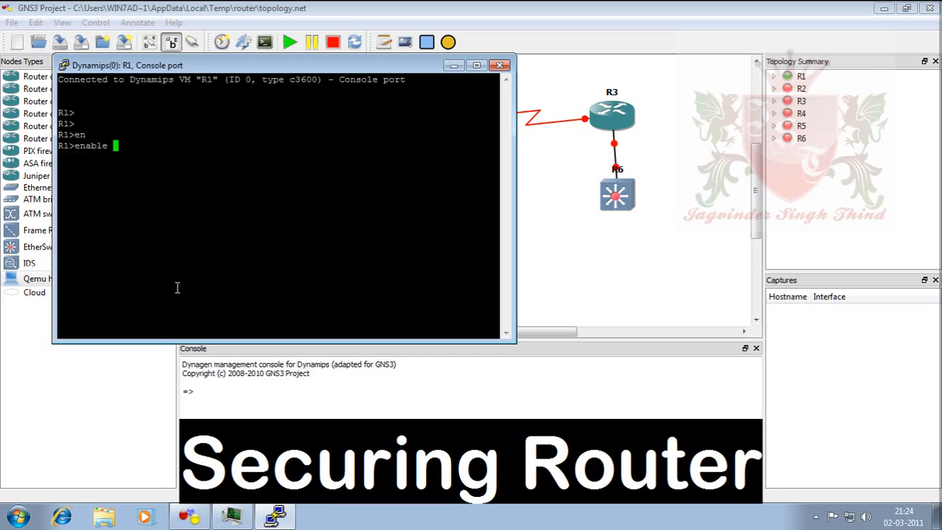
{"action": "key", "text": "Return"}
{"action": "type", "text": "conf t"}
{"action": "key", "text": "Return"}
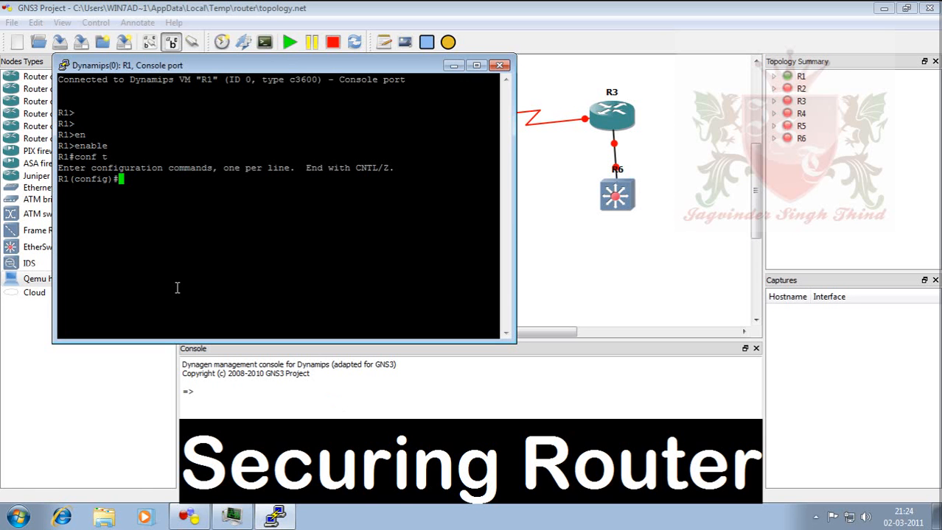
Give line console 0 a password and require login on it.
{"action": "type", "text": "lin"}
{"action": "type", "text": "e c"}
{"action": "type", "text": "on"}
{"action": "key", "text": "Tab"}
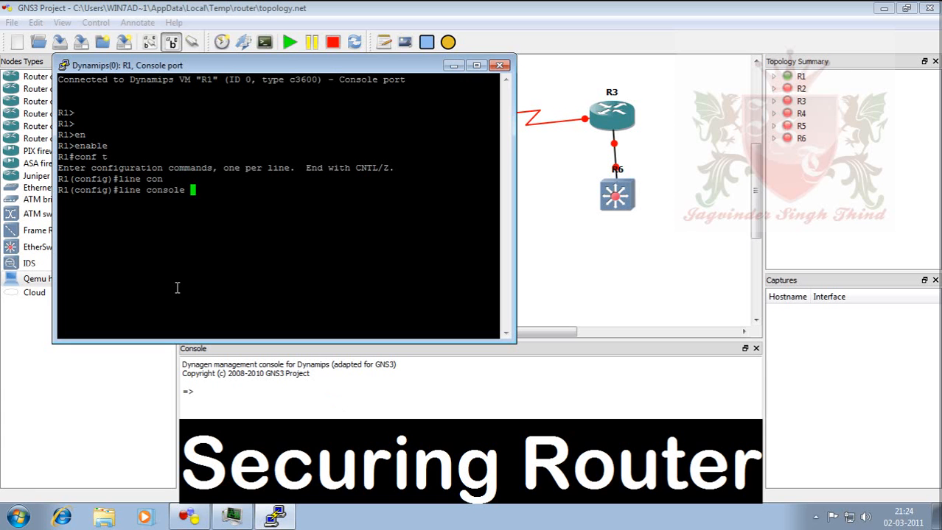
{"action": "type", "text": "0"}
{"action": "key", "text": "Return"}
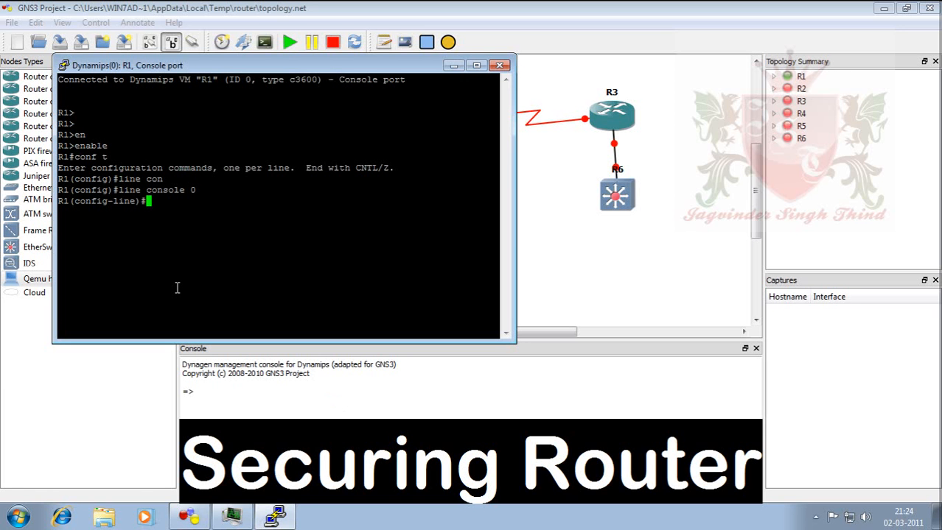
{"action": "type", "text": "pass"}
{"action": "key", "text": "Tab"}
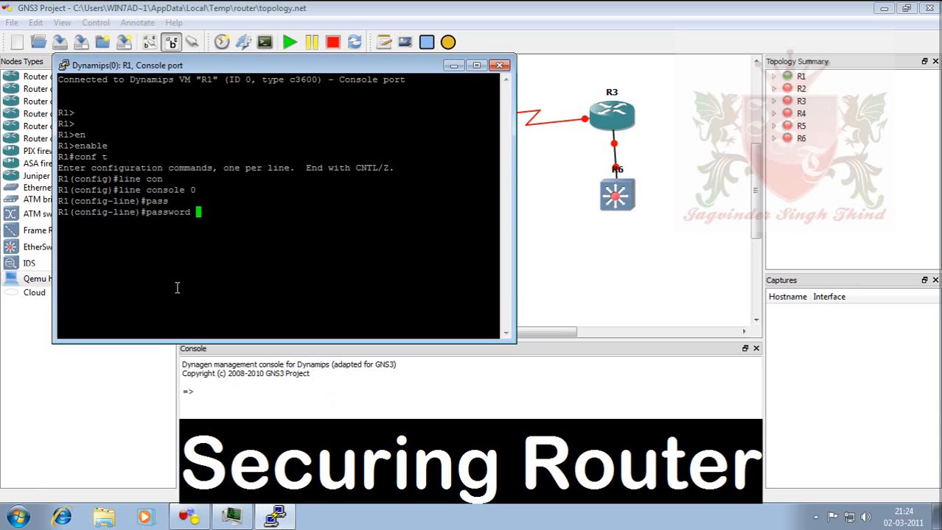
{"action": "type", "text": "ccna"}
{"action": "key", "text": "Return"}
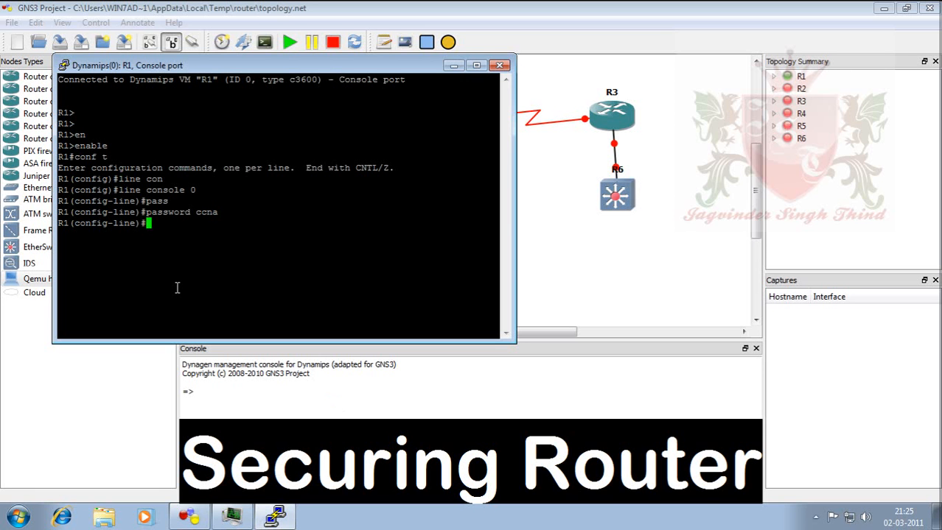
{"action": "type", "text": "login"}
{"action": "key", "text": "Return"}
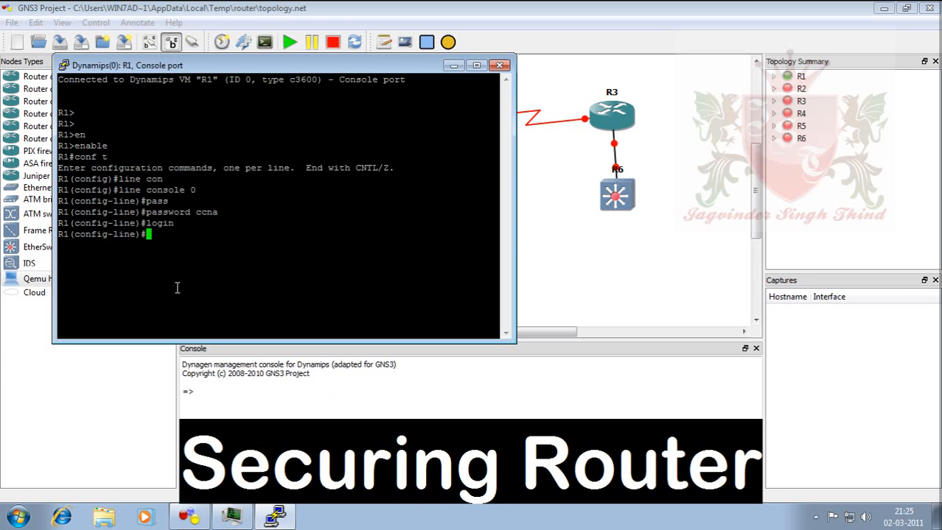
Leave configuration mode with Ctrl+Z and exit the console session.
{"action": "key", "text": "ctrl+z"}
{"action": "key", "text": "Return"}
{"action": "type", "text": "ex"}
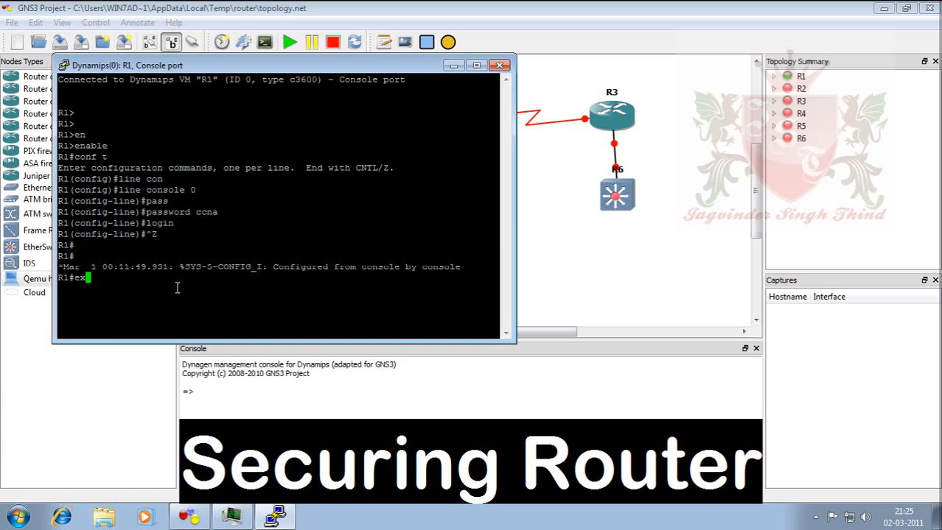
{"action": "type", "text": "it"}
{"action": "key", "text": "Return"}
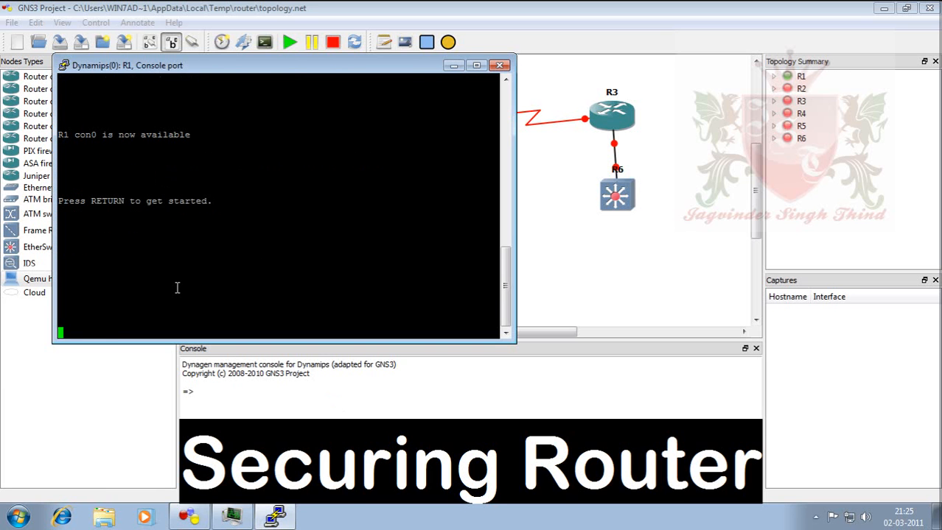
Log in with the console password, then run enable and conf t.
{"action": "key", "text": "Return"}
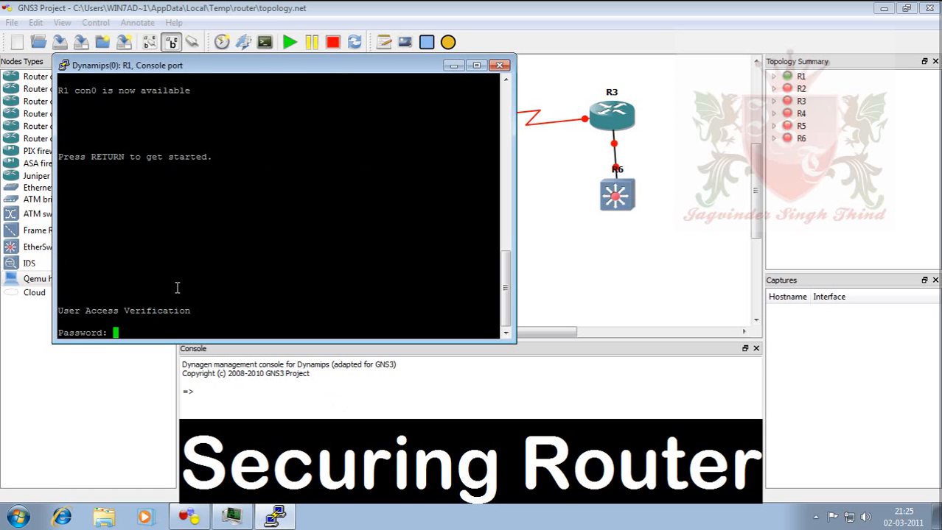
{"action": "key", "text": "Return"}
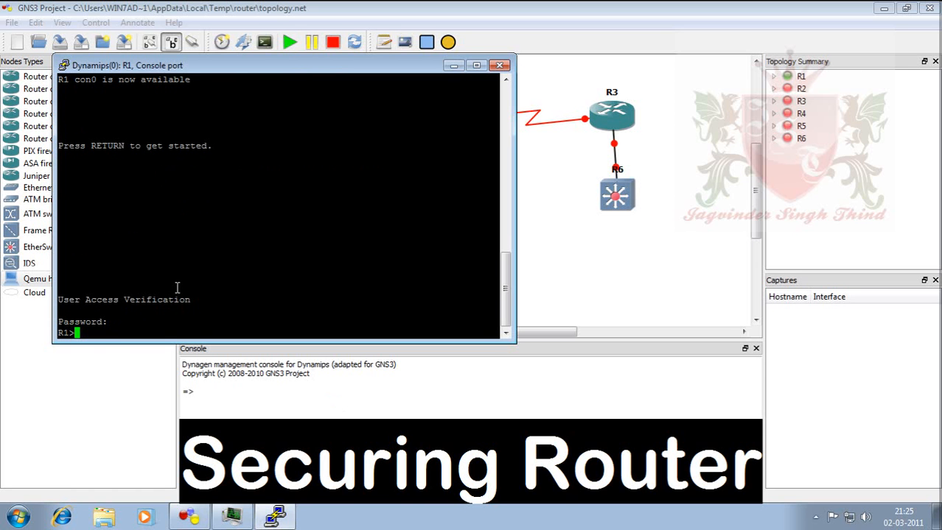
{"action": "type", "text": "en"}
{"action": "key", "text": "Tab"}
{"action": "key", "text": "Return"}
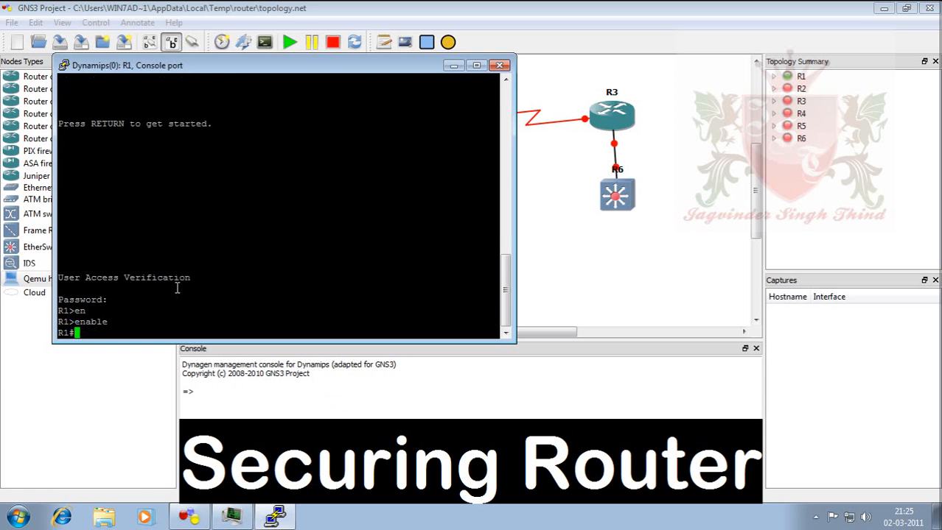
{"action": "type", "text": "conf t"}
{"action": "key", "text": "Return"}
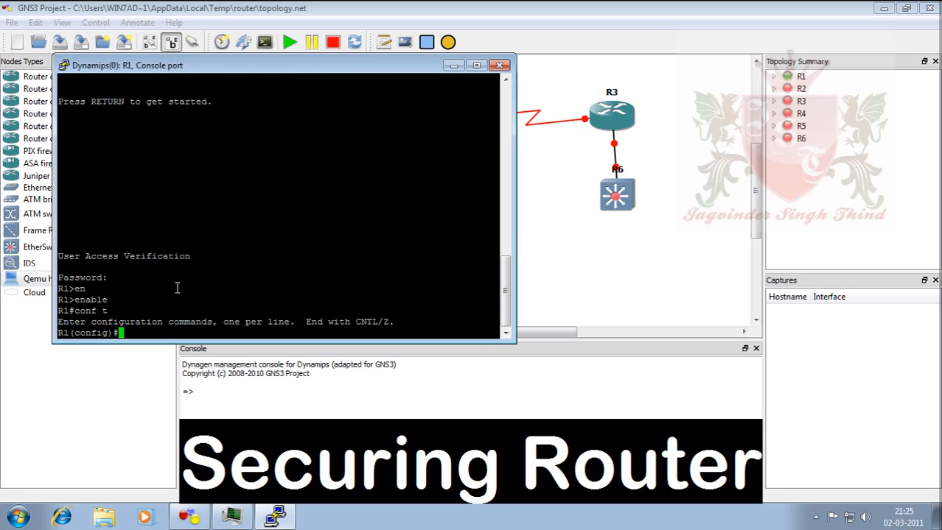
List the enable options with '?' and set an enable password for privileged mode.
{"action": "type", "text": "en"}
{"action": "key", "text": "Return"}
{"action": "type", "text": "en"}
{"action": "key", "text": "Return"}
{"action": "type", "text": "en"}
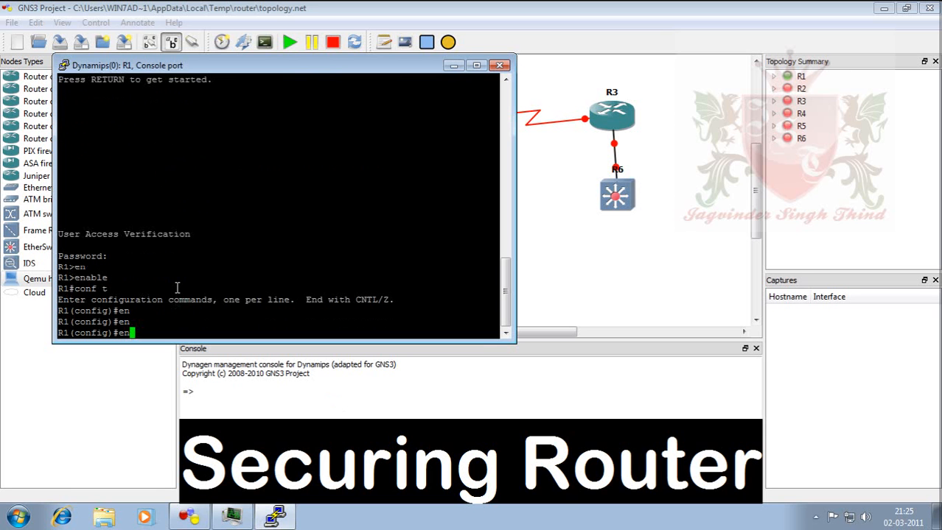
{"action": "type", "text": "a"}
{"action": "key", "text": "Tab"}
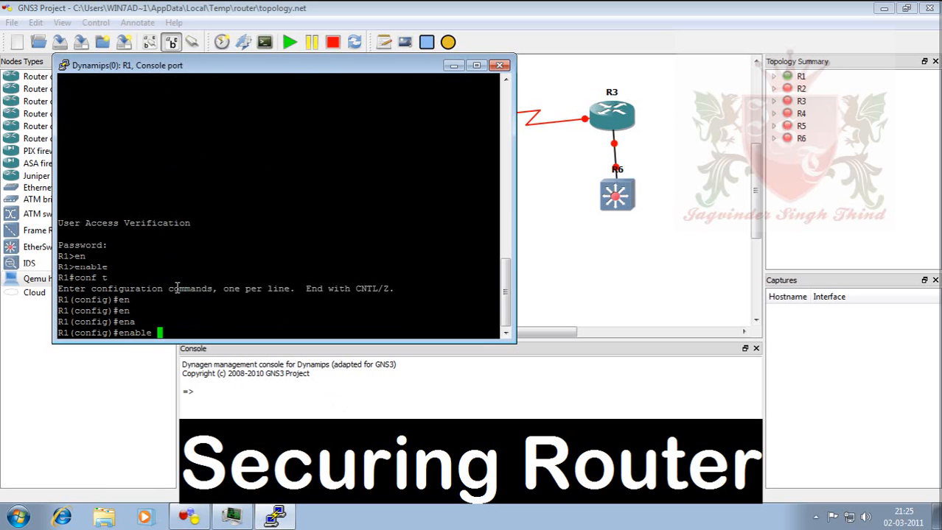
{"action": "type", "text": "?"}
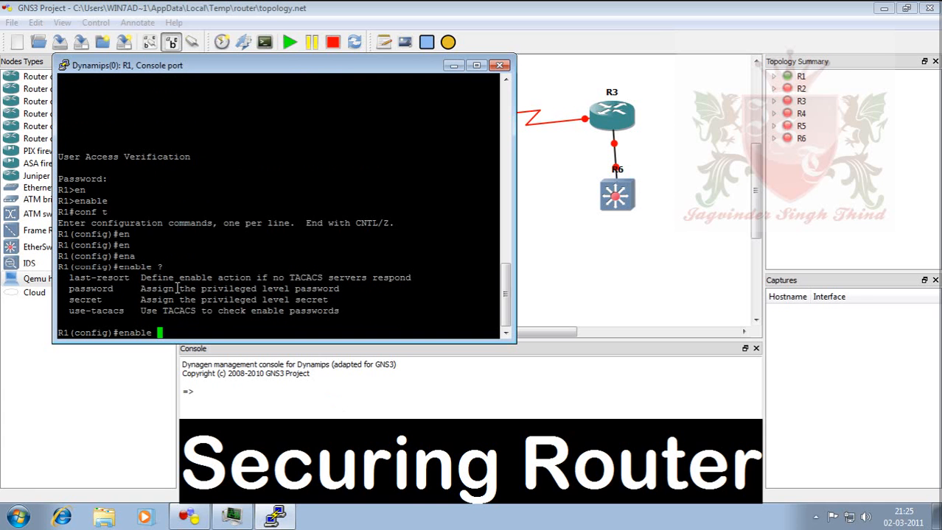
{"action": "type", "text": "pass"}
{"action": "key", "text": "Tab"}
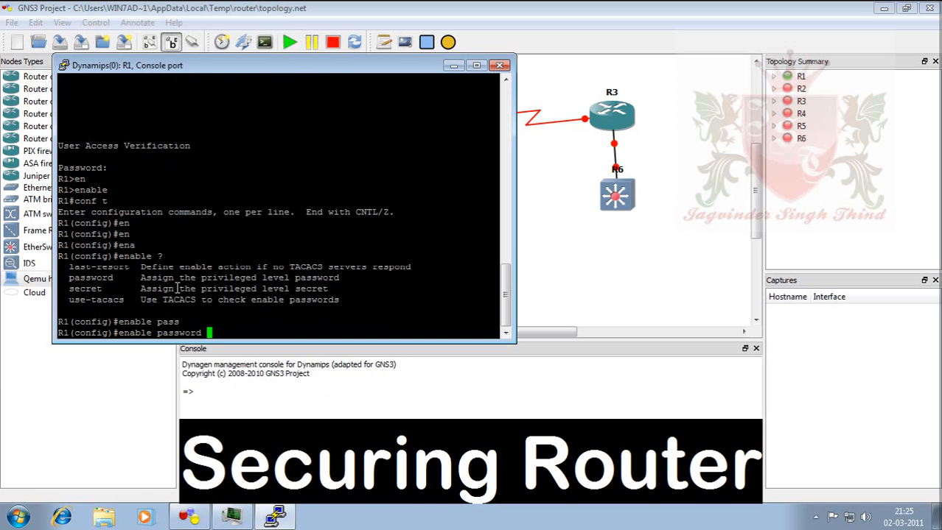
{"action": "type", "text": "ccna"}
{"action": "key", "text": "Return"}
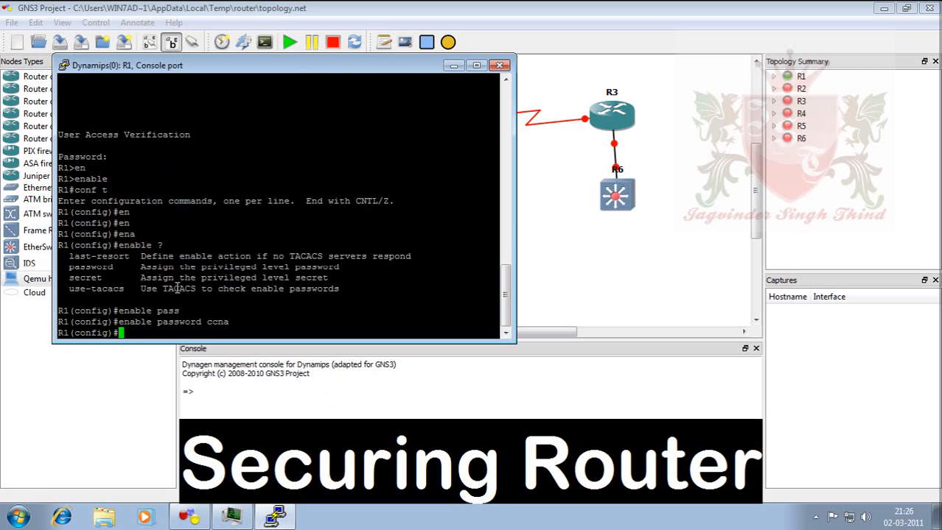
Leave configuration mode with Ctrl+Z and exit the console session.
{"action": "key", "text": "ctrl+z"}
{"action": "key", "text": "Return"}
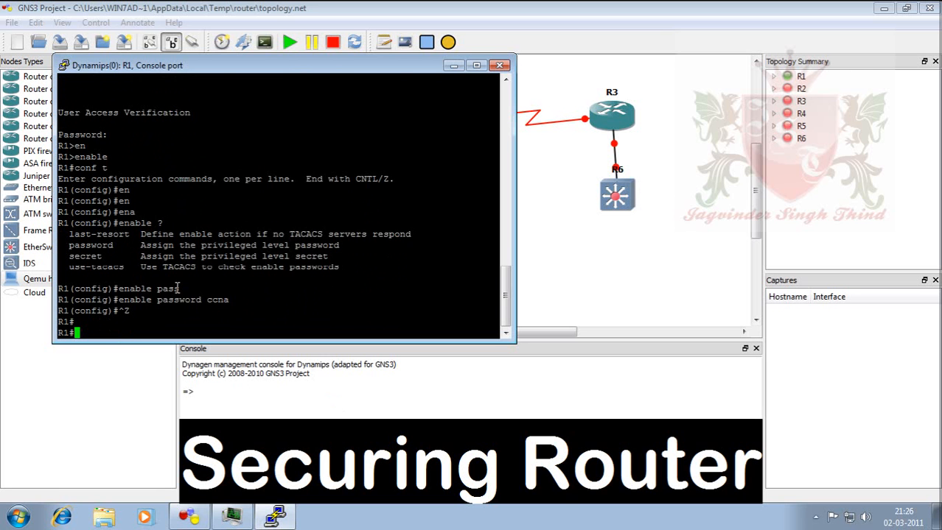
{"action": "type", "text": "exit"}
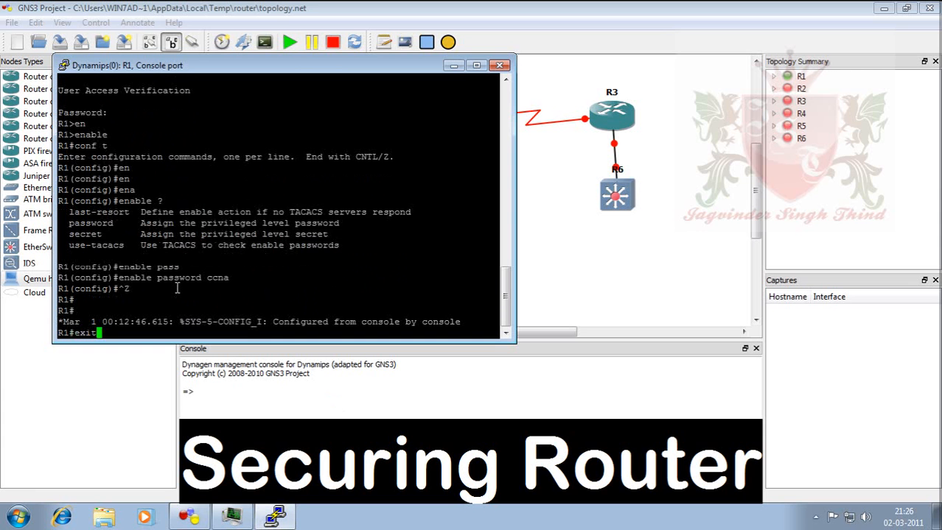
{"action": "key", "text": "Return"}
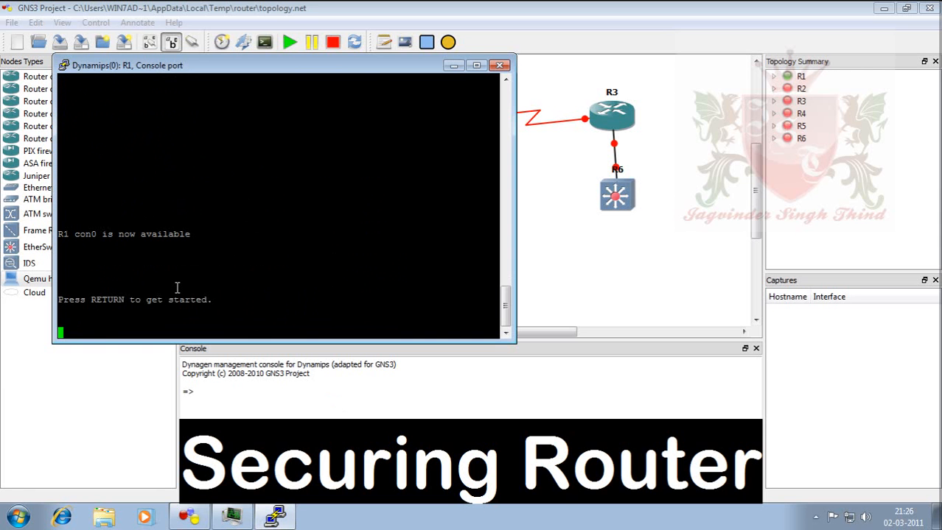
Start a new console session and log in with the console password after retrying.
{"action": "key", "text": "Return"}
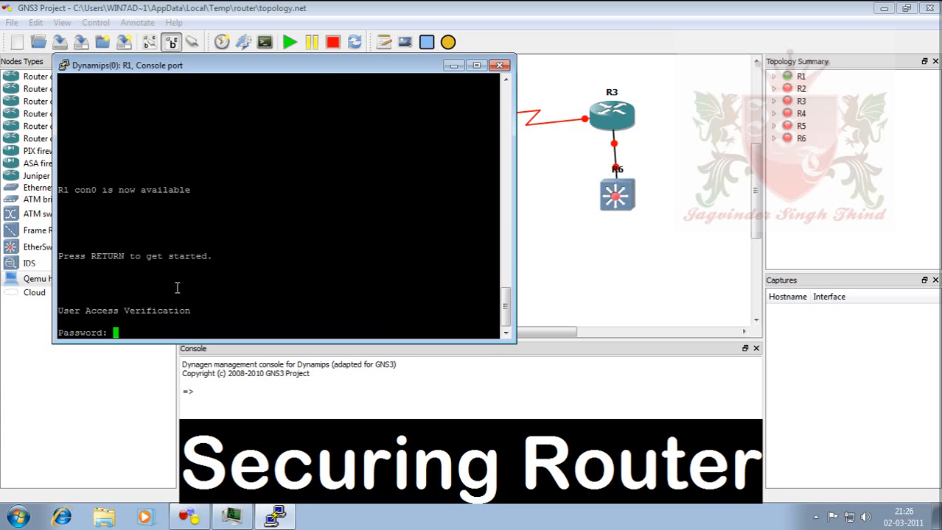
{"action": "key", "text": "Return"}
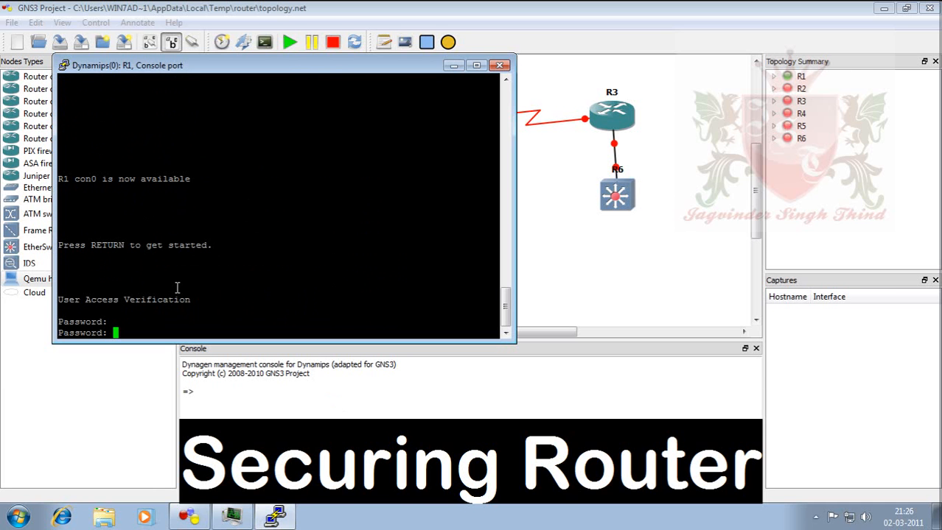
{"action": "key", "text": "Return"}
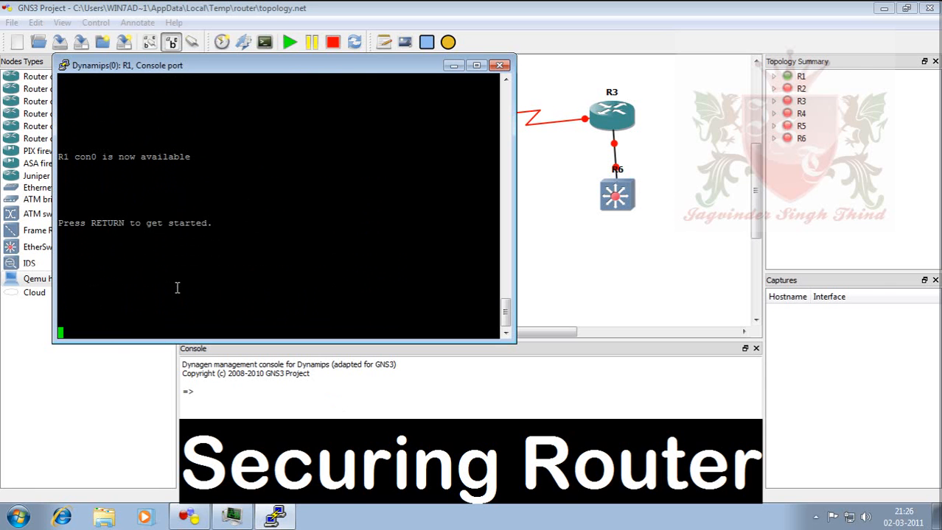
{"action": "key", "text": "Return"}
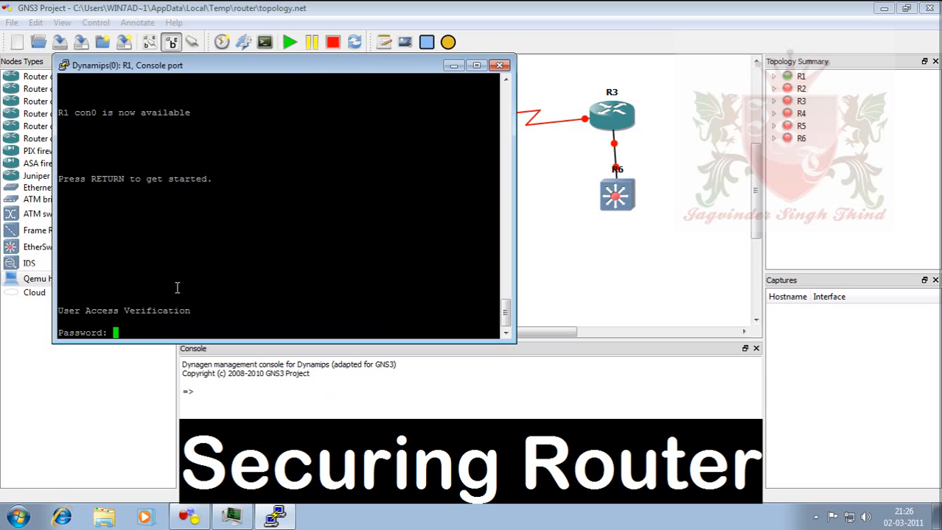
{"action": "key", "text": "Return"}
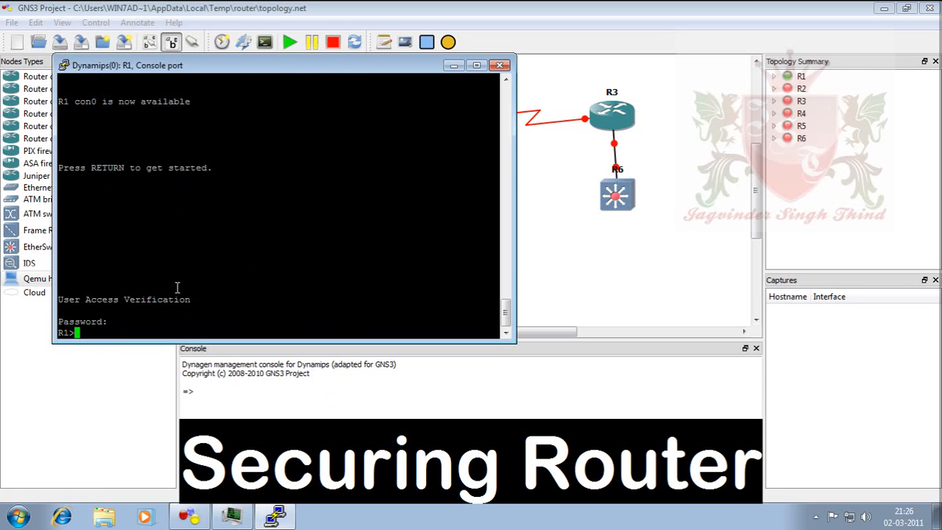
Enter privileged mode using the enable password and start typing sh ru.
{"action": "type", "text": "en"}
{"action": "key", "text": "Tab"}
{"action": "key", "text": "Return"}
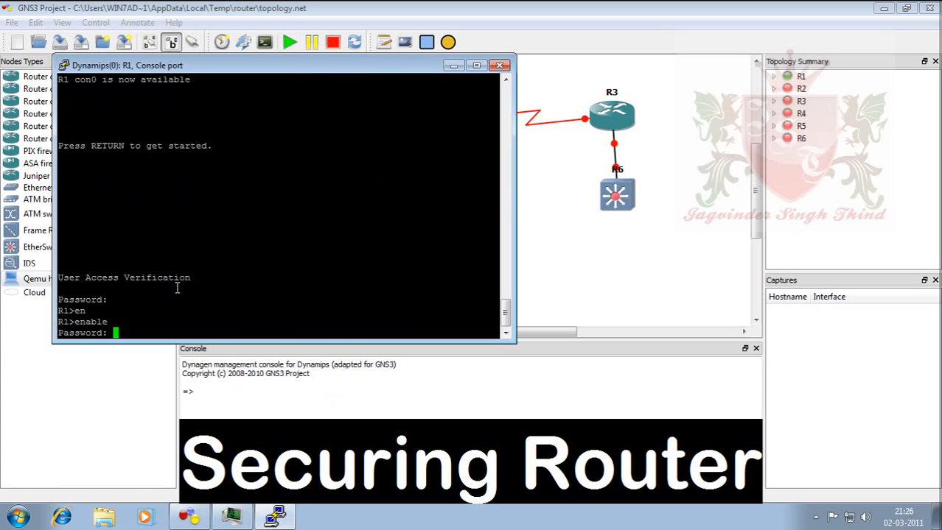
{"action": "key", "text": "Return"}
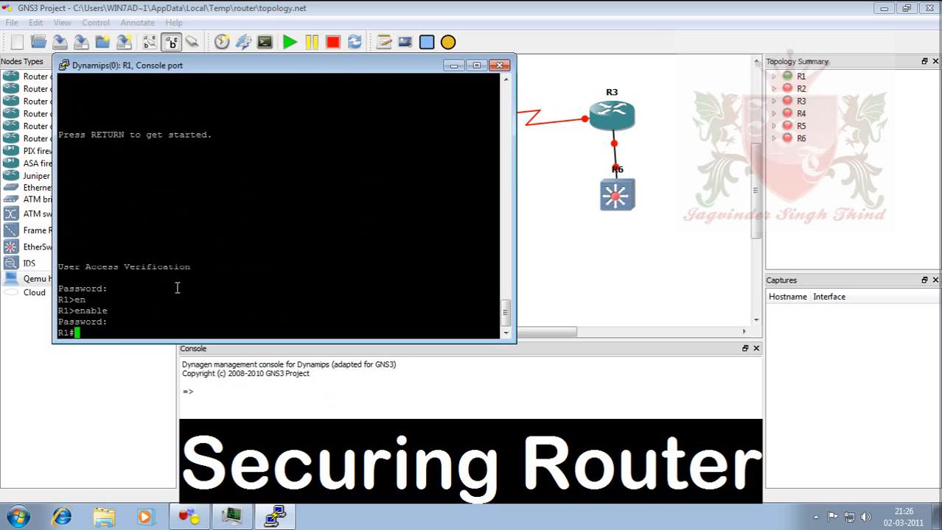
{"action": "type", "text": "sh ru"}
{"action": "key", "text": "Tab"}
Display the running-config and highlight the plain-text enable password line.
{"action": "type", "text": "n"}
{"action": "key", "text": "Tab"}
{"action": "key", "text": "Return"}
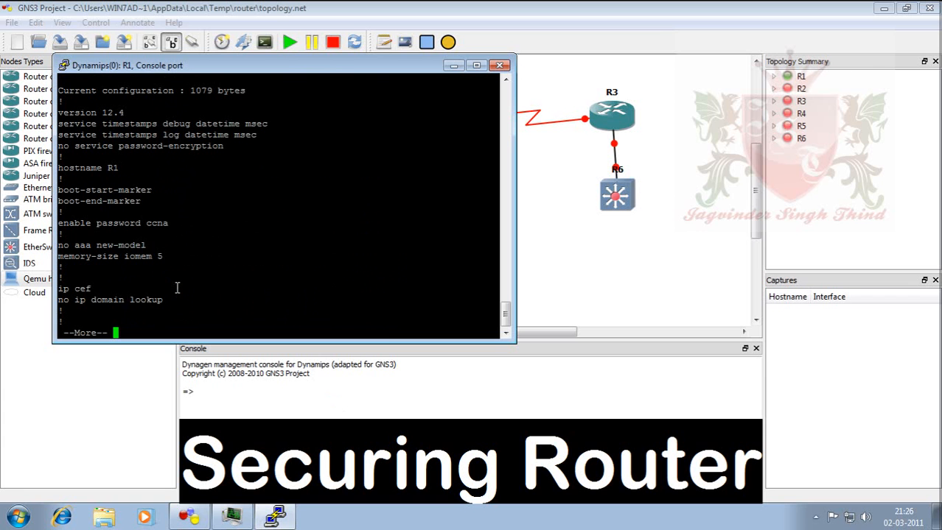
{"action": "left_click", "coordinate": [160, 223]}
{"action": "left_click_drag", "start_coordinate": [160, 224], "coordinate": [59, 215]}
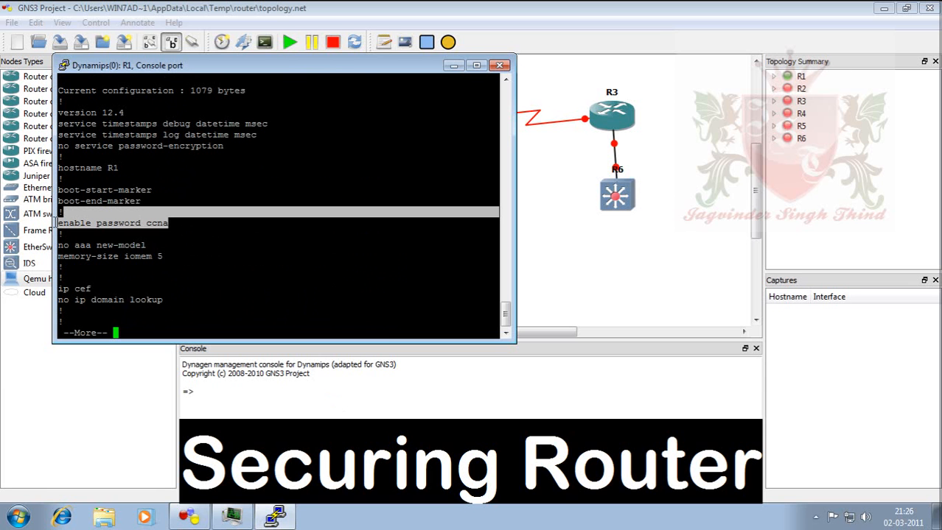
Page to the end of the configuration and highlight the plain-text console password.
{"action": "key", "text": "space"}
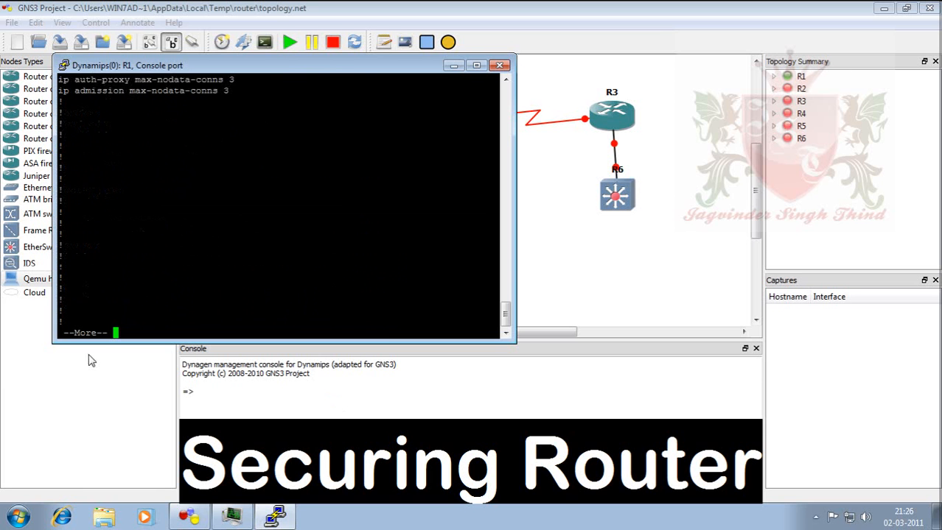
{"action": "key", "text": "space"}
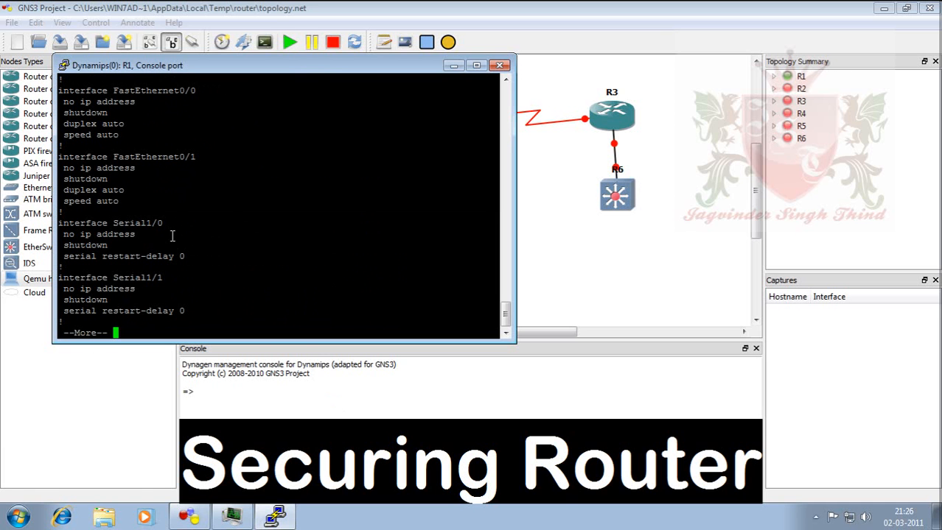
{"action": "key", "text": "space"}
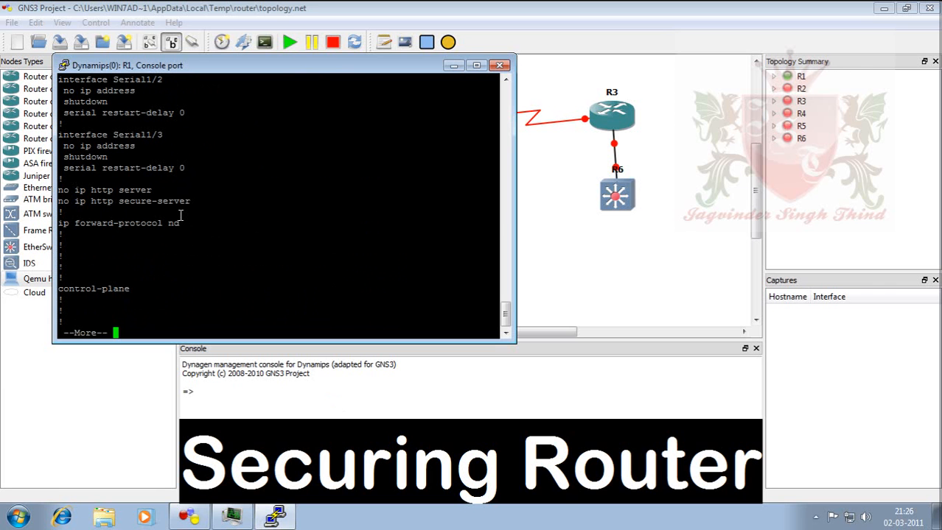
{"action": "key", "text": "space"}
{"action": "left_click_drag", "start_coordinate": [180, 218], "coordinate": [63, 212]}
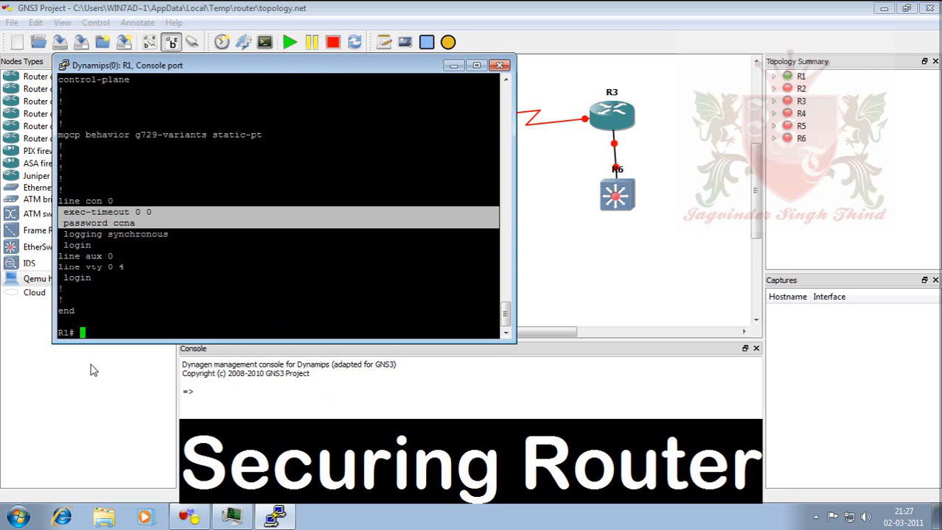
{"action": "key", "text": "BackSpace"}
{"action": "type", "text": "conf t"}
Enable service password-encryption in global configuration and leave configuration mode.
{"action": "key", "text": "Return"}
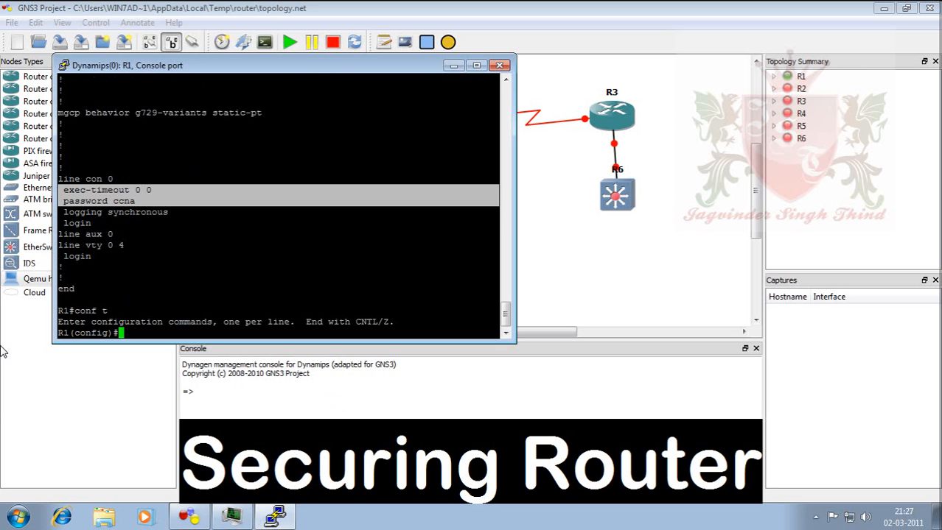
{"action": "type", "text": "serv"}
{"action": "key", "text": "Tab"}
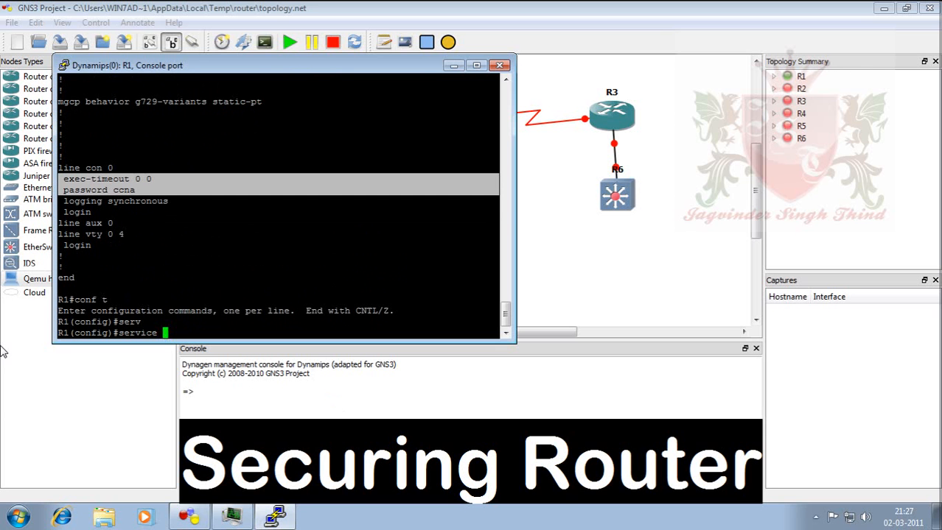
{"action": "type", "text": "pass"}
{"action": "key", "text": "Tab"}
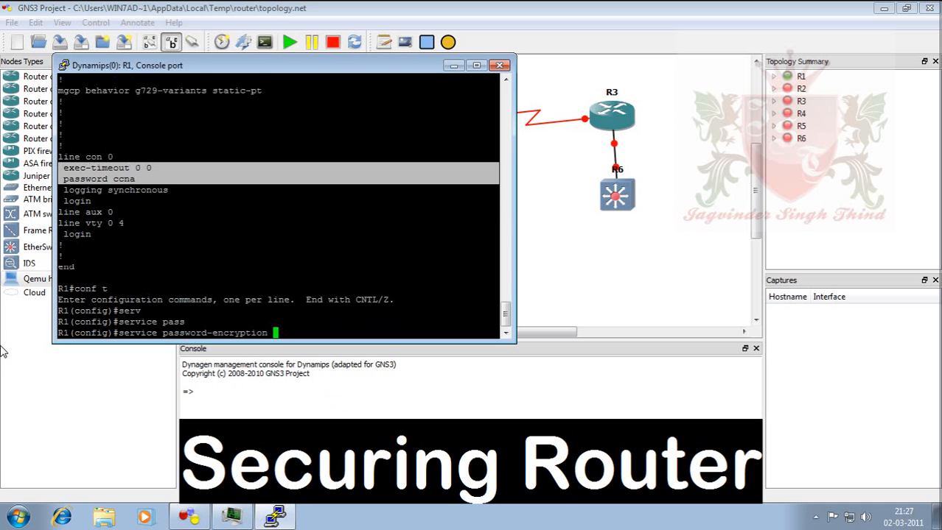
{"action": "key", "text": "Return"}
{"action": "key", "text": "ctrl+z"}
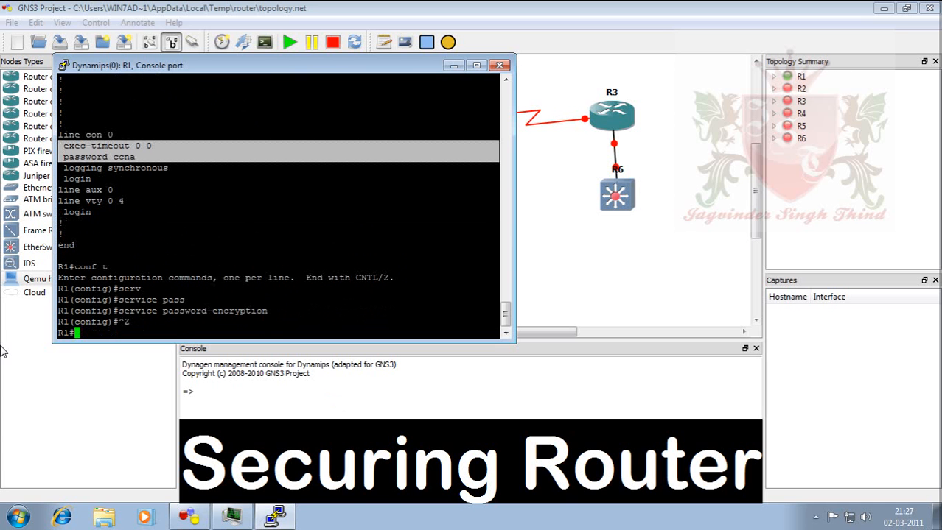
Show the running-config and highlight the now type 7 encrypted enable and console passwords.
{"action": "type", "text": "sh running-config"}
{"action": "key", "text": "Return"}
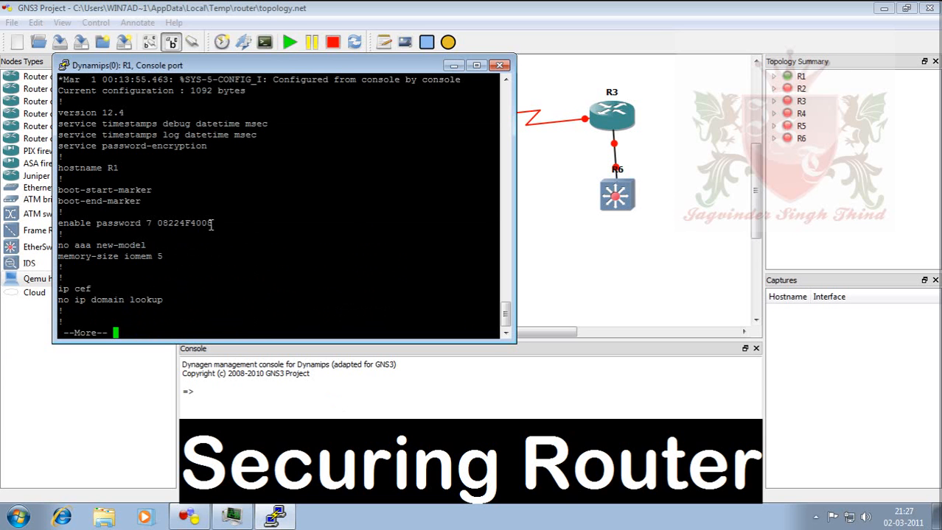
{"action": "left_click_drag", "start_coordinate": [211, 226], "coordinate": [159, 227]}
{"action": "key", "text": "space"}
{"action": "key", "text": "space"}
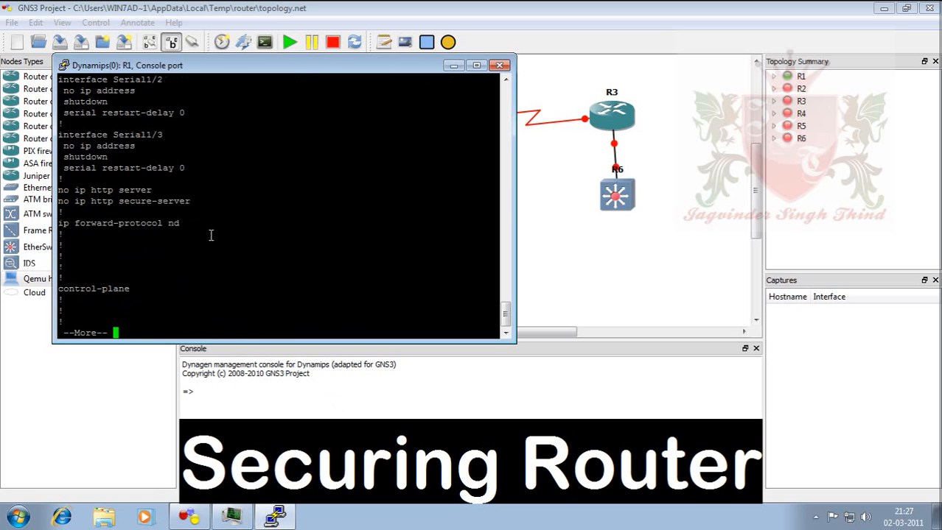
{"action": "key", "text": "space"}
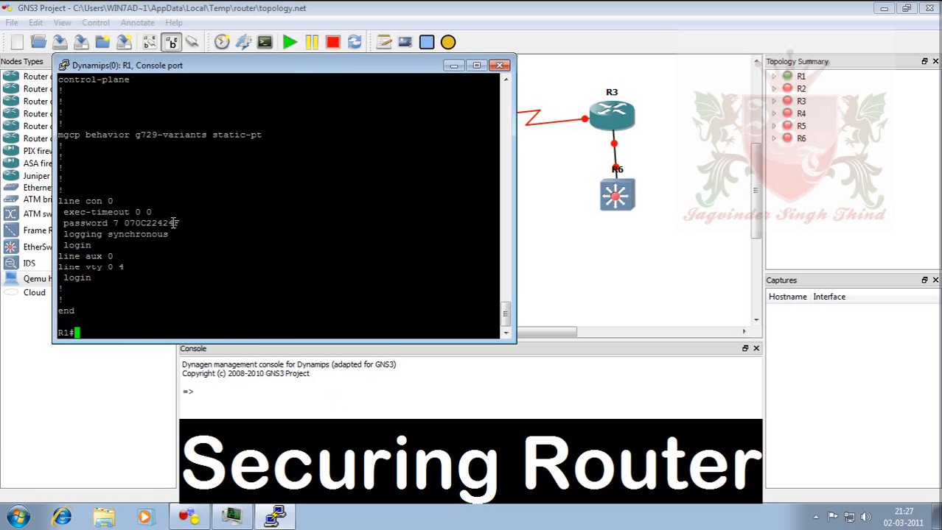
{"action": "triple_click", "coordinate": [81, 222]}
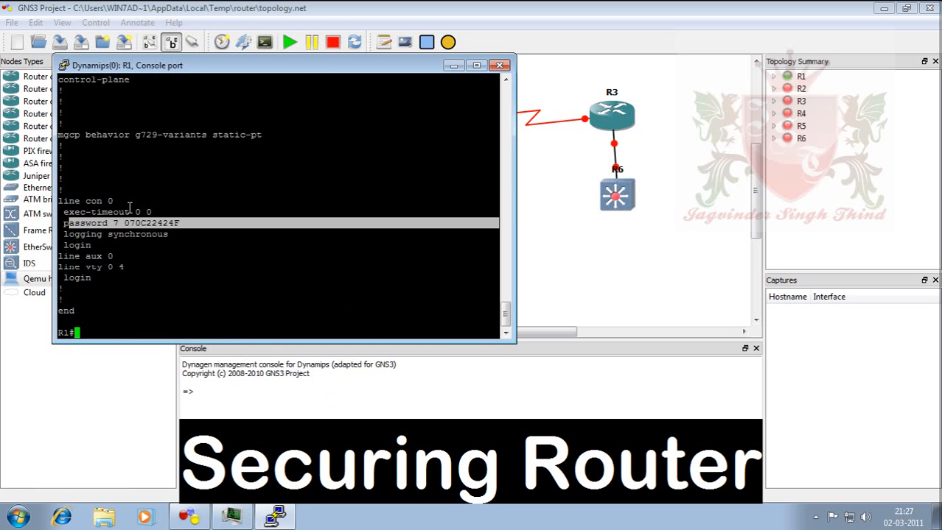
{"action": "left_click", "coordinate": [199, 341]}
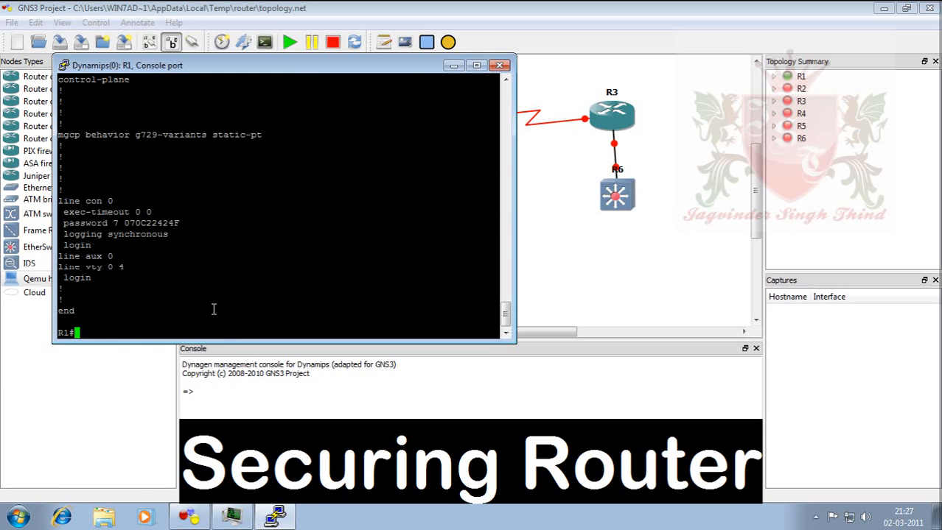
{"action": "type", "text": "conf t"}
Set an enable secret password in global configuration and leave configuration mode.
{"action": "key", "text": "Return"}
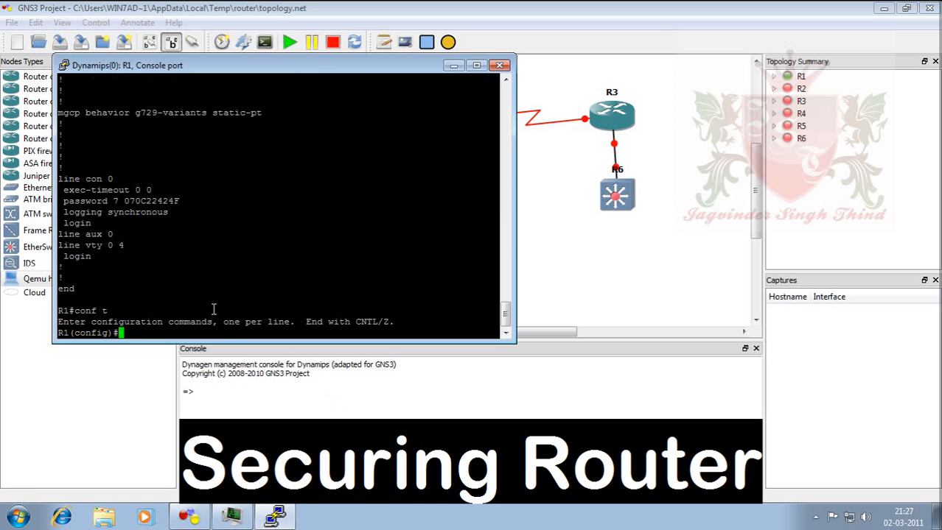
{"action": "type", "text": "e"}
{"action": "type", "text": "n"}
{"action": "key", "text": "Tab"}
{"action": "type", "text": "a"}
{"action": "key", "text": "Tab"}
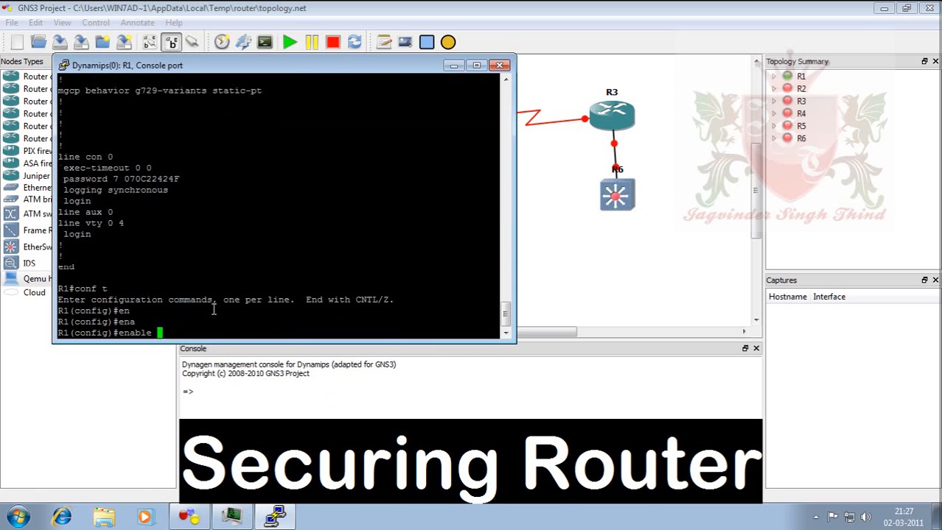
{"action": "type", "text": "se"}
{"action": "key", "text": "Tab"}
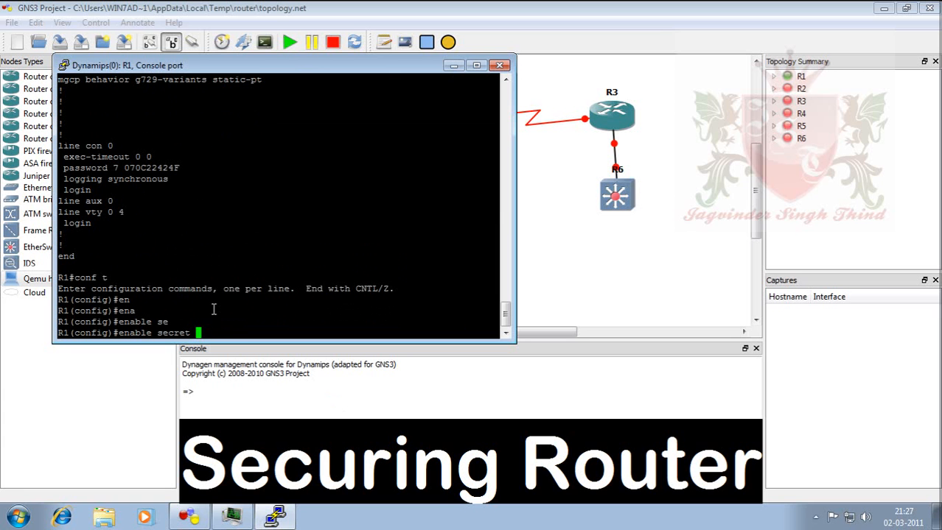
{"action": "type", "text": "ccnp"}
{"action": "key", "text": "Return"}
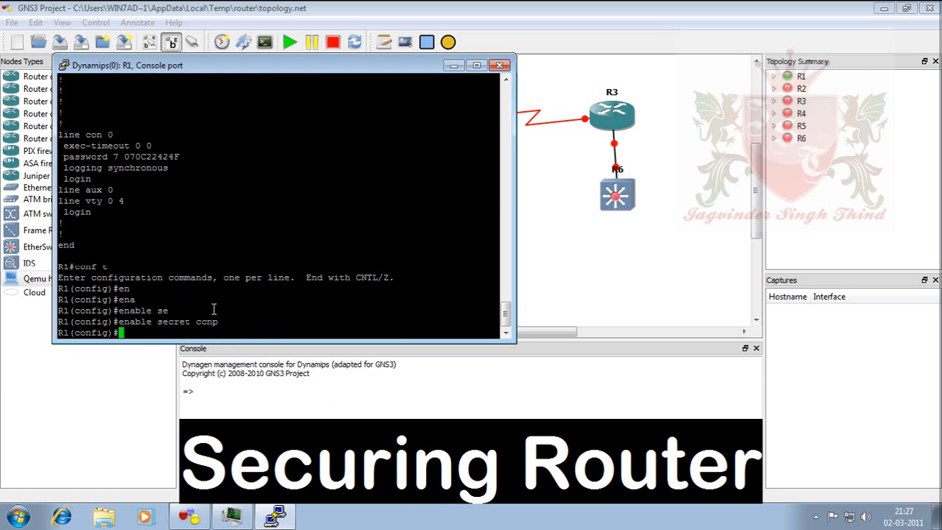
{"action": "key", "text": "ctrl+z"}
Recall and rerun sh running-config from command history.
{"action": "key", "text": "Return"}
{"action": "type", "text": "conf t"}
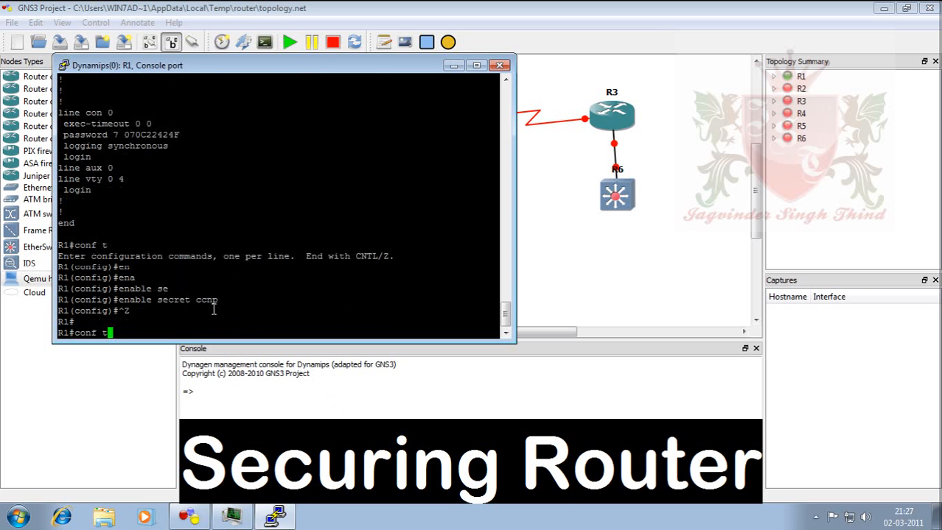
{"action": "key", "text": "Up"}
{"action": "key", "text": "Return"}
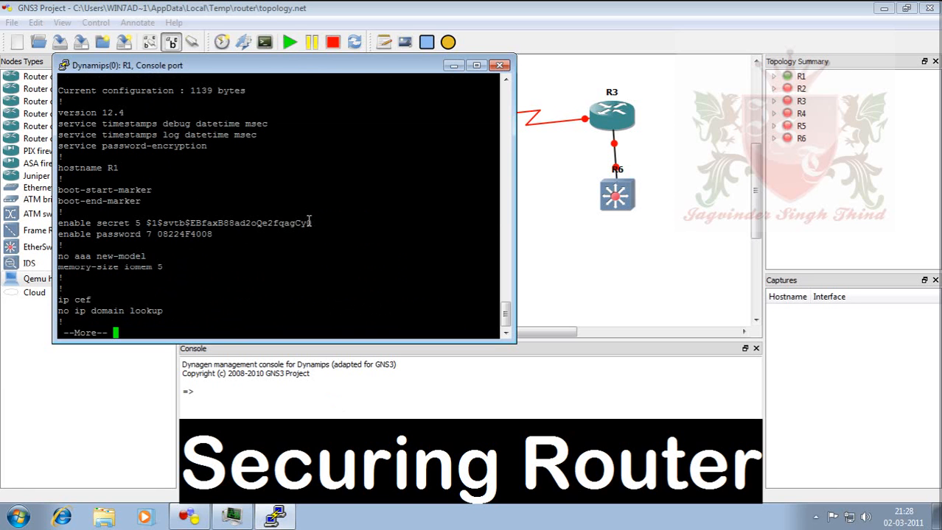
Highlight the type 5 enable secret and encrypted enable password, then page down and mark line con 0.
{"action": "left_click_drag", "start_coordinate": [317, 223], "coordinate": [157, 225]}
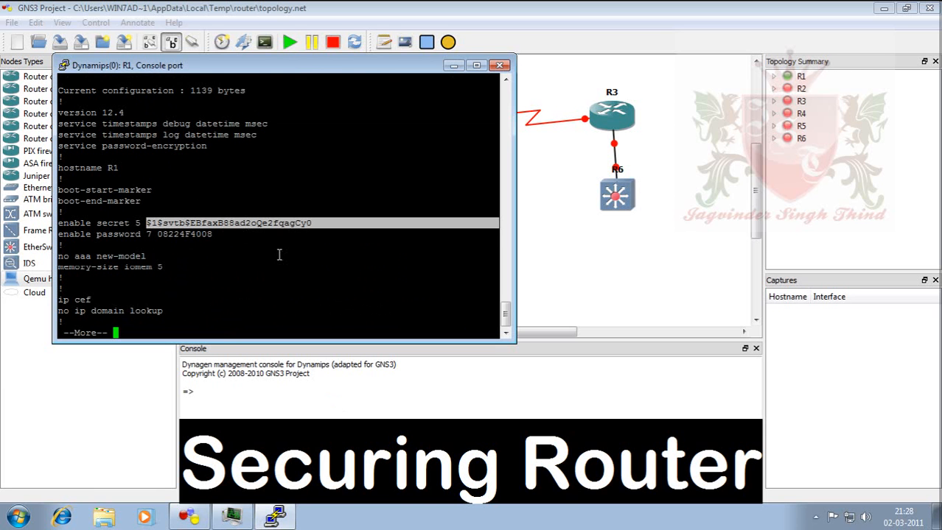
{"action": "left_click", "coordinate": [205, 230]}
{"action": "left_click_drag", "start_coordinate": [209, 232], "coordinate": [92, 225]}
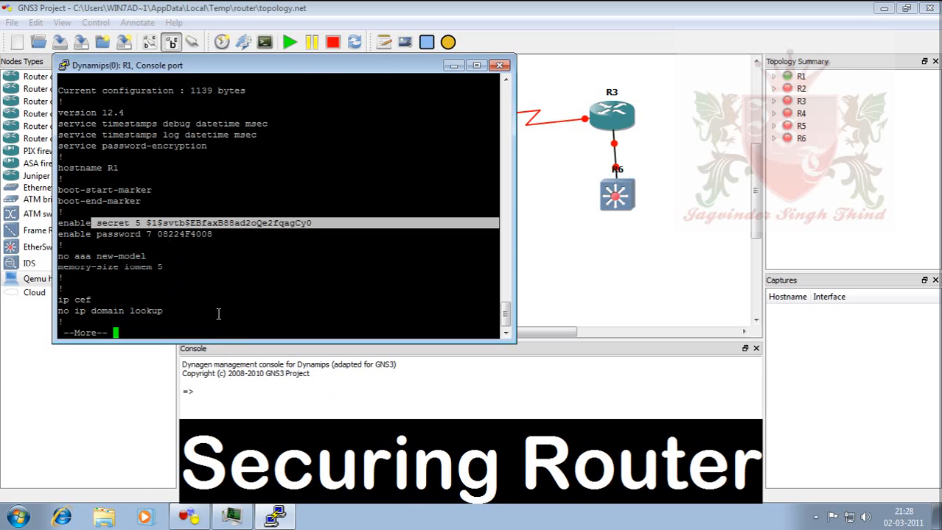
{"action": "key", "text": "space"}
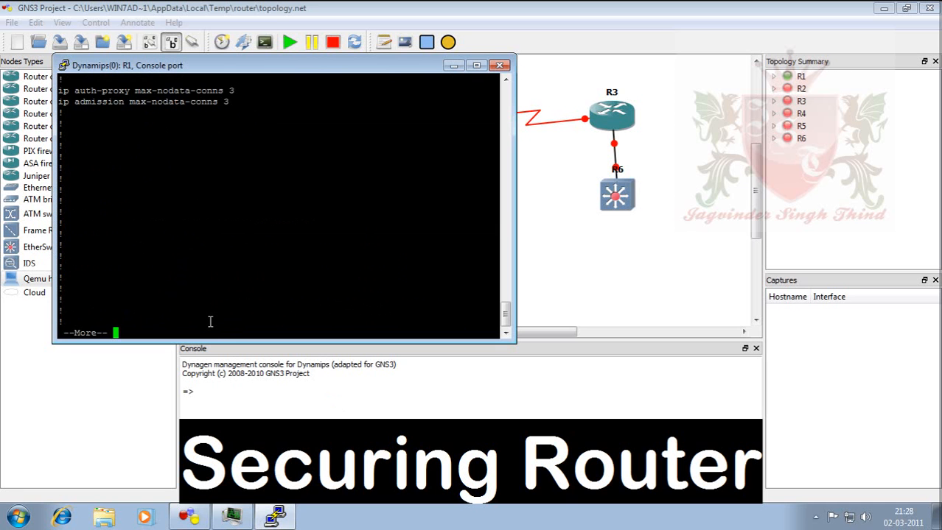
{"action": "key", "text": "space"}
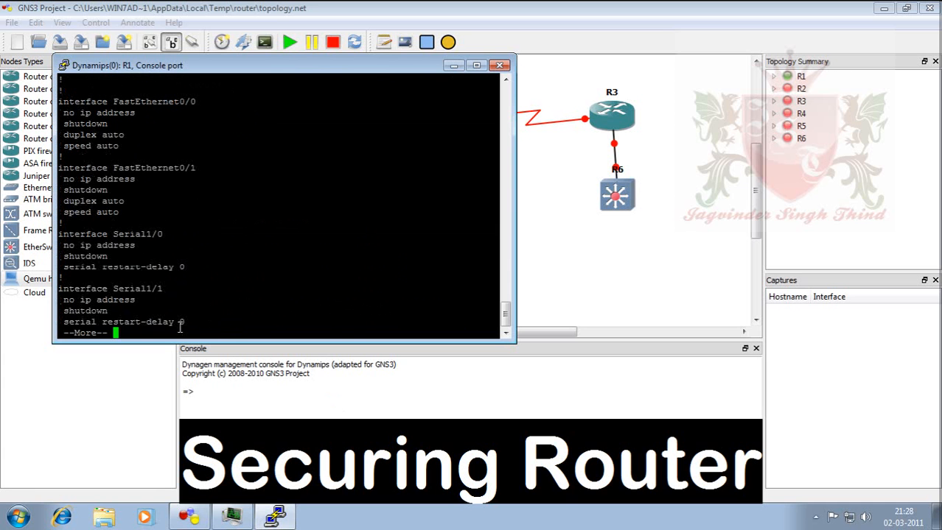
{"action": "key", "text": "space"}
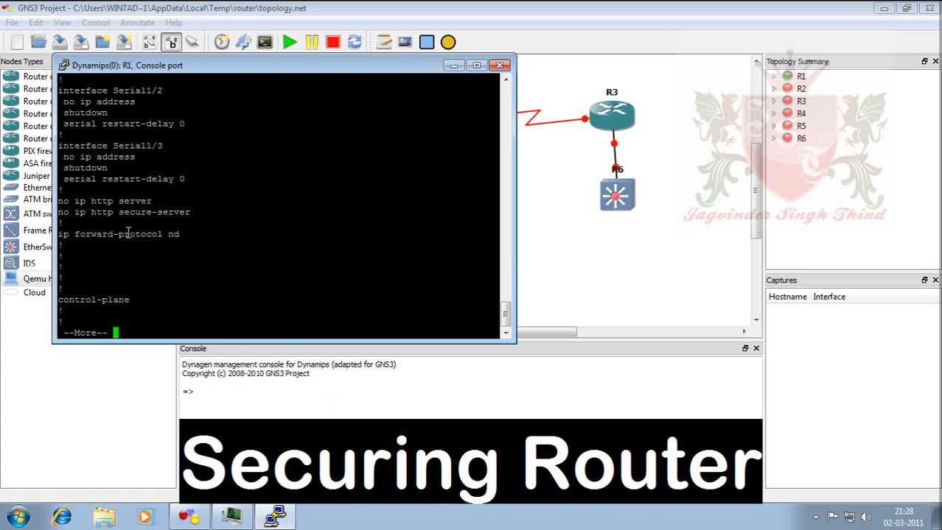
{"action": "key", "text": "space"}
{"action": "triple_click", "coordinate": [125, 212]}
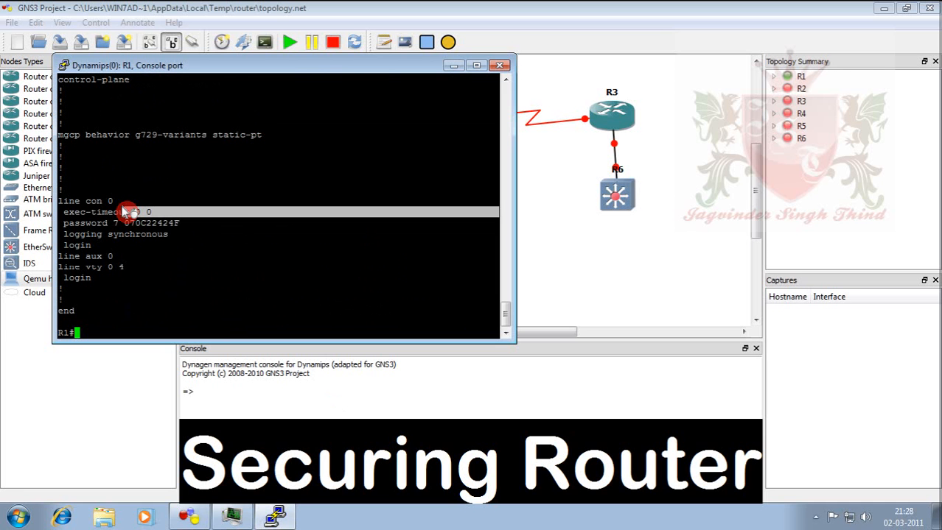
{"action": "left_click_drag", "start_coordinate": [125, 211], "coordinate": [75, 210]}
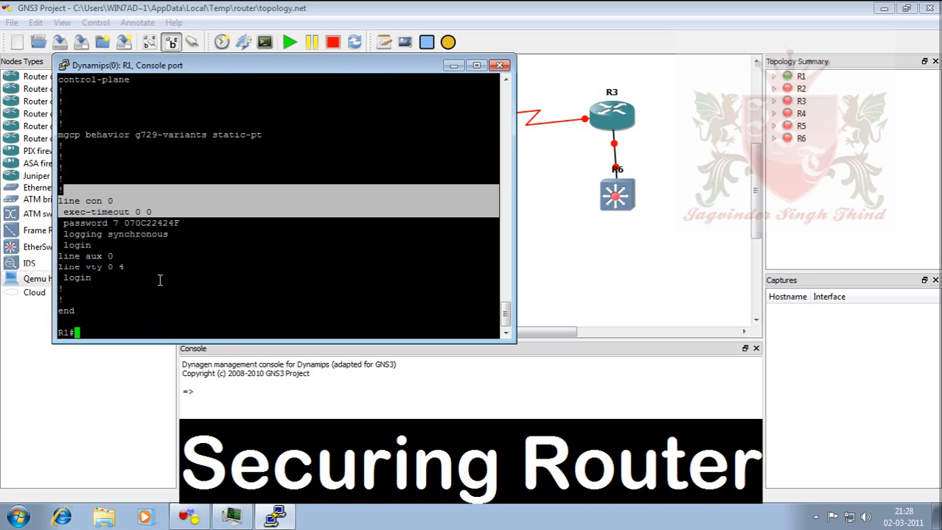
Enter global configuration mode and select line aux 0.
{"action": "type", "text": "l"}
{"action": "key", "text": "BackSpace"}
{"action": "type", "text": "conf t"}
{"action": "key", "text": "Return"}
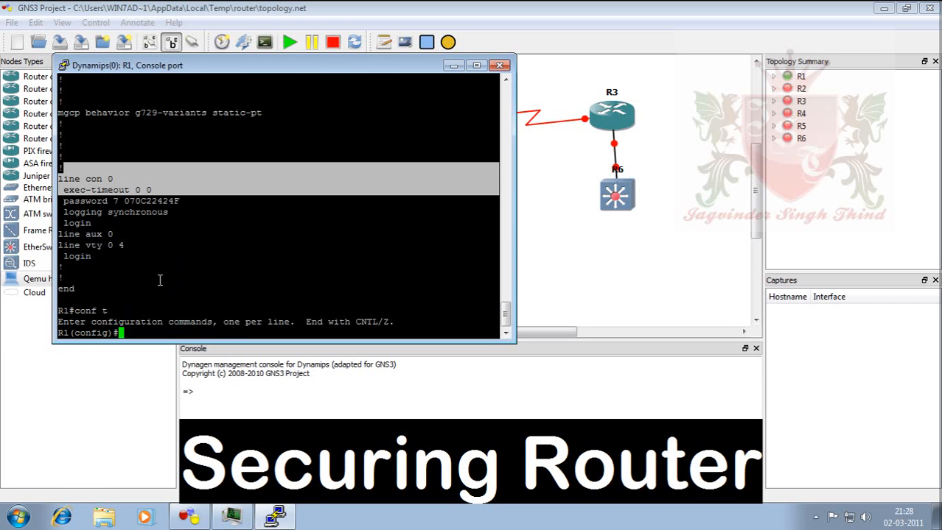
{"action": "type", "text": "lin"}
{"action": "key", "text": "Tab"}
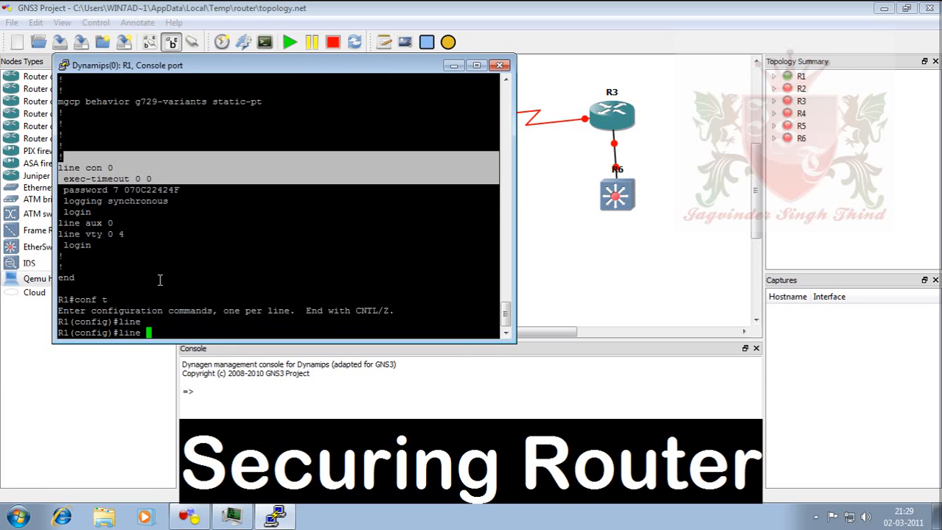
{"action": "type", "text": "au"}
{"action": "key", "text": "Tab"}
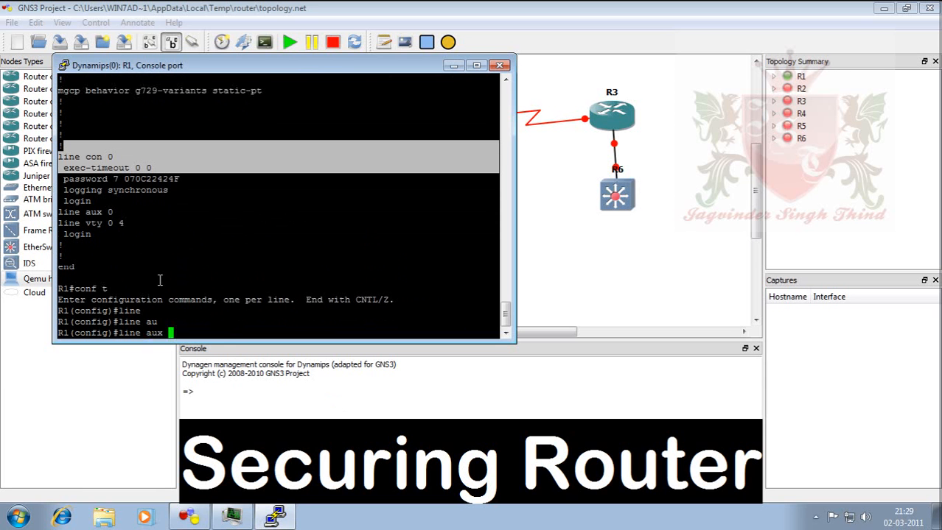
{"action": "type", "text": "0"}
{"action": "key", "text": "Return"}
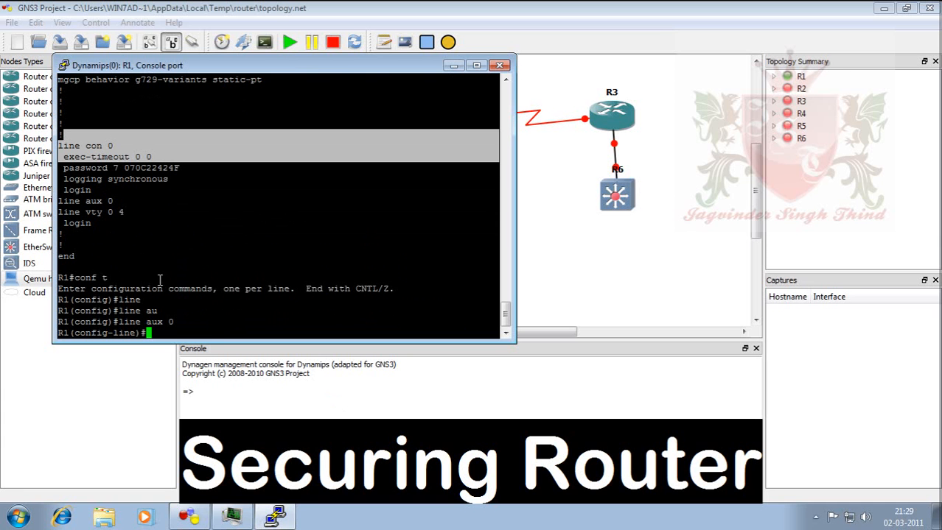
Give the aux line a password, require login, and exit to global configuration.
{"action": "type", "text": "pass"}
{"action": "key", "text": "Tab"}
{"action": "type", "text": "ccna"}
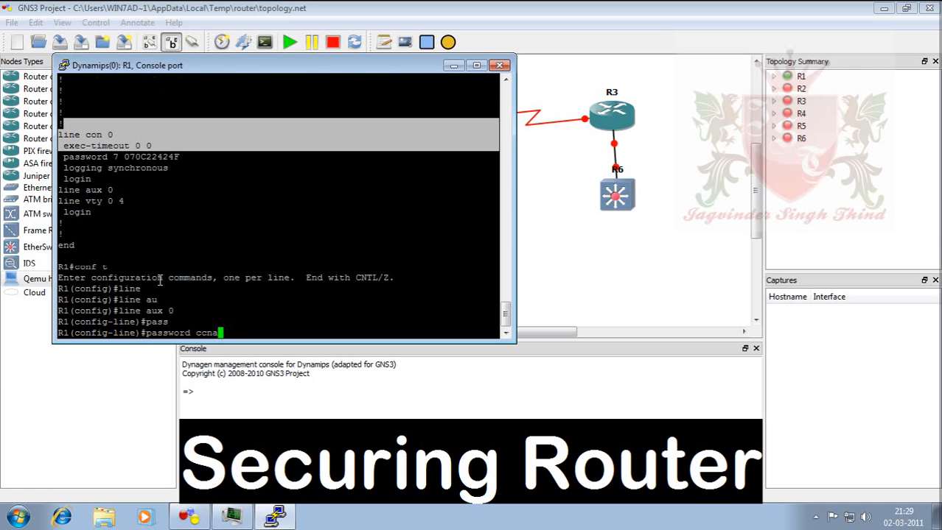
{"action": "key", "text": "Return"}
{"action": "type", "text": "logi"}
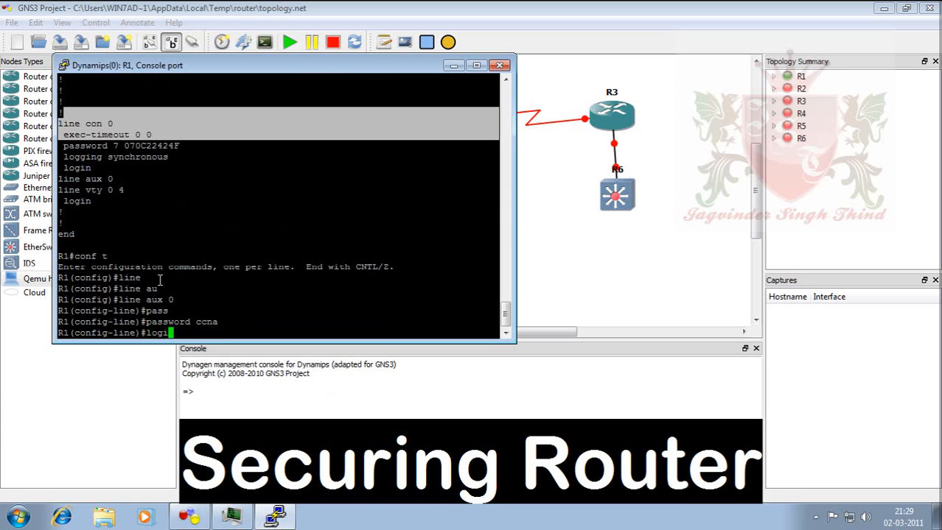
{"action": "key", "text": "Tab"}
{"action": "key", "text": "Return"}
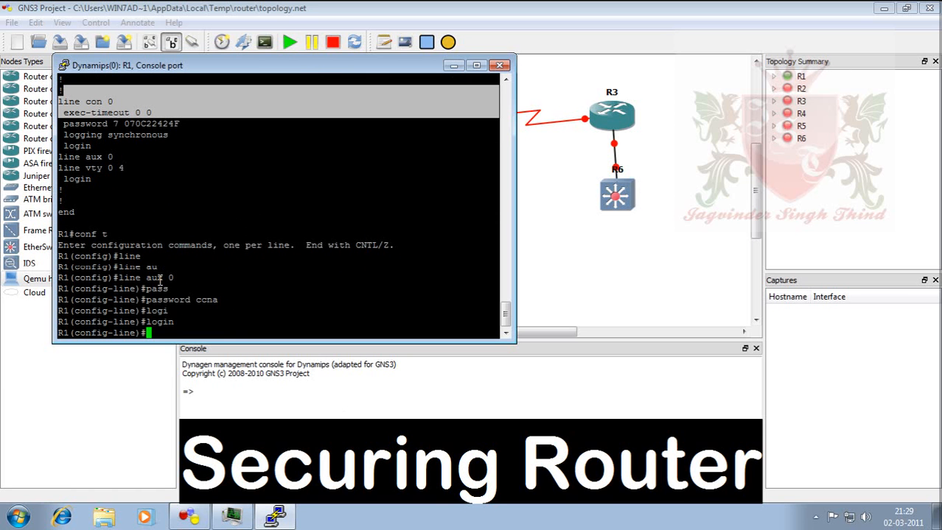
{"action": "type", "text": "exit"}
{"action": "key", "text": "Return"}
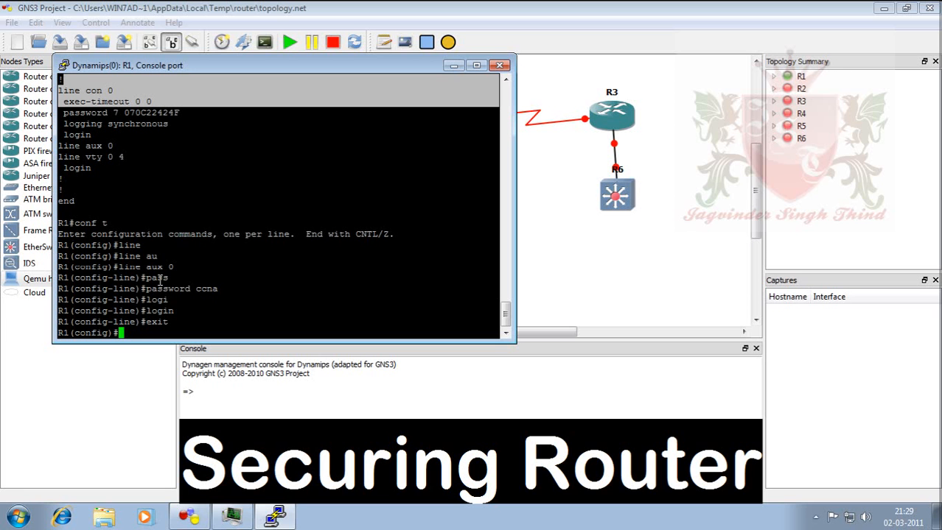
Set a password and require login on line vty 0 1276.
{"action": "type", "text": "line vt"}
{"action": "key", "text": "Tab"}
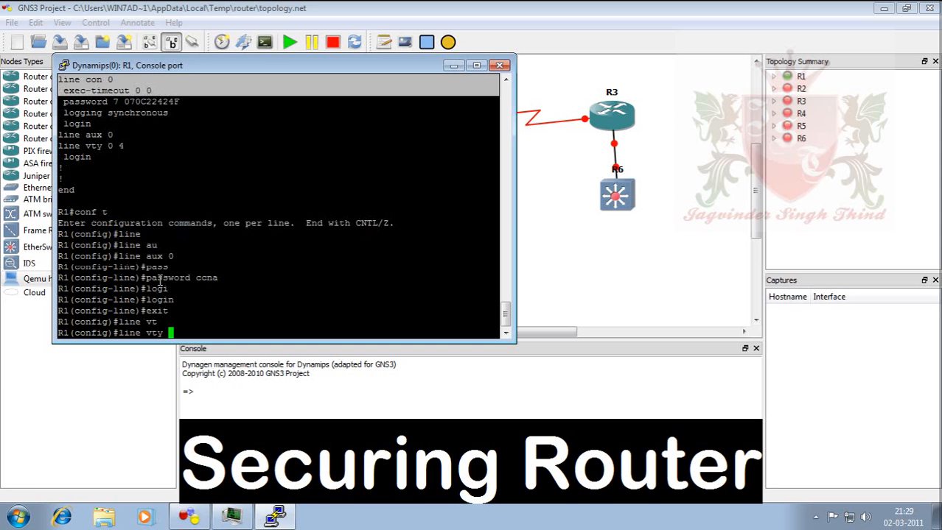
{"action": "type", "text": "?"}
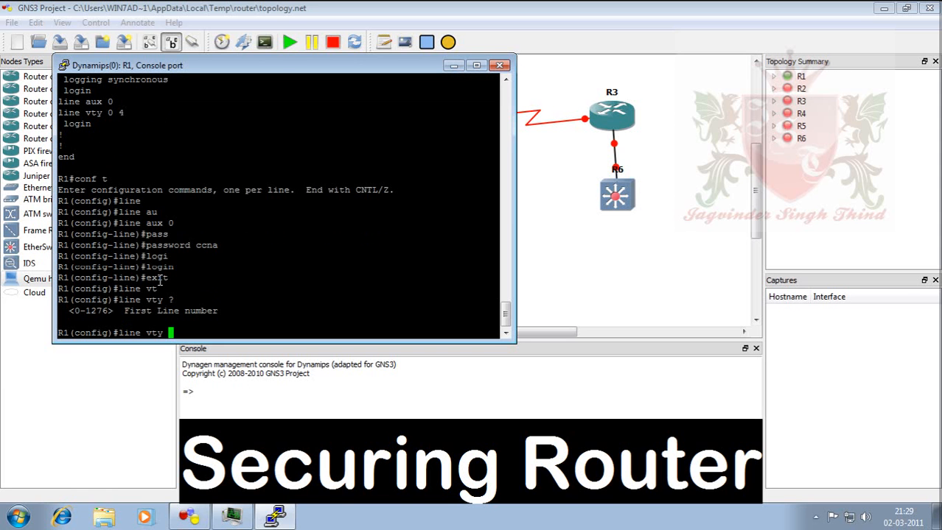
{"action": "type", "text": "0 1276"}
{"action": "key", "text": "Return"}
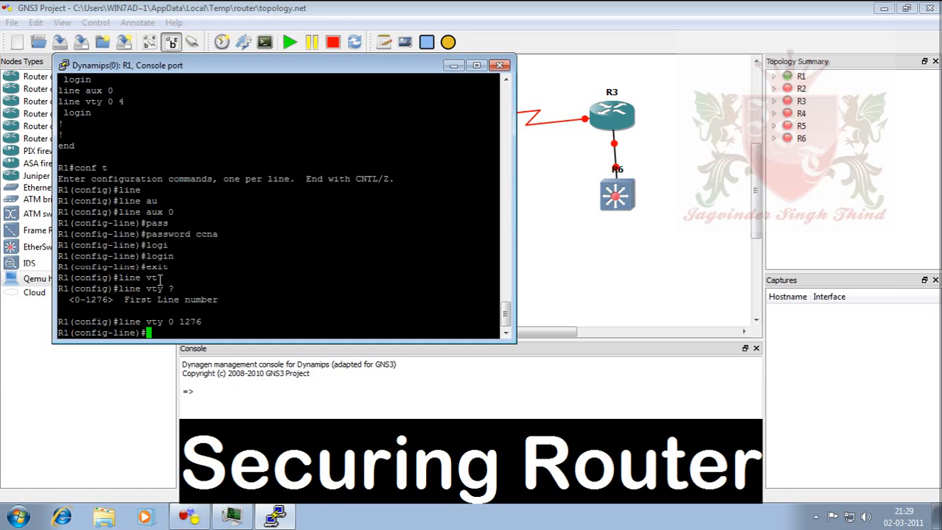
{"action": "type", "text": "pass"}
{"action": "key", "text": "Tab"}
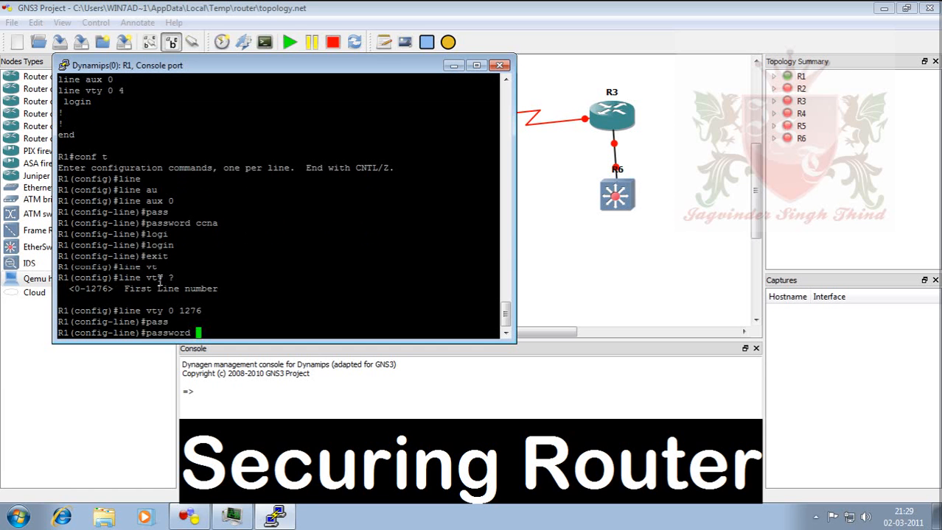
{"action": "type", "text": "ccna"}
{"action": "key", "text": "Return"}
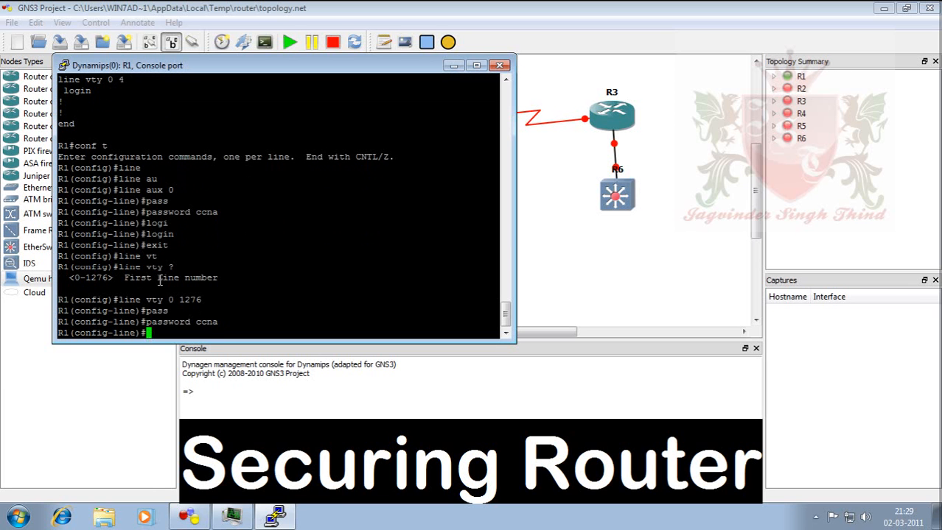
{"action": "type", "text": "login"}
{"action": "key", "text": "Return"}
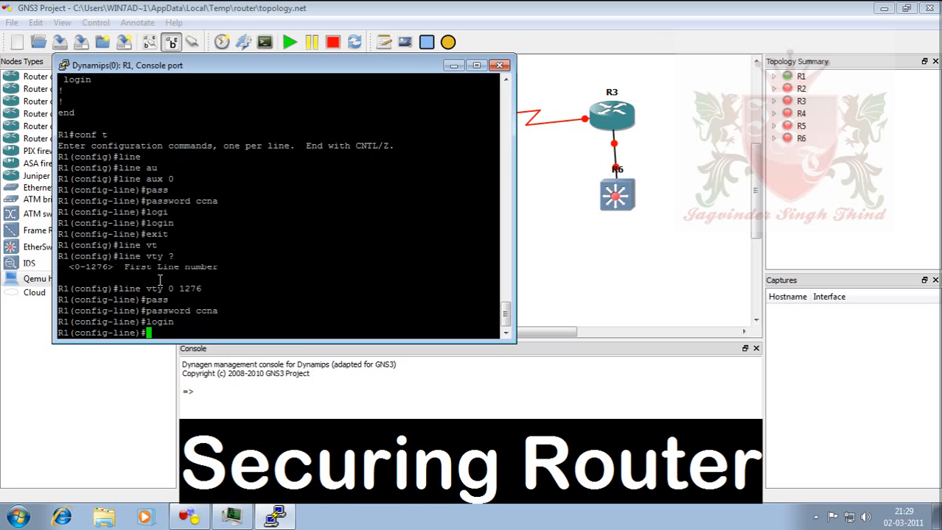
Return to privileged EXEC with Ctrl+Z and start typing sh run.
{"action": "key", "text": "ctrl+z"}
{"action": "key", "text": "Return"}
{"action": "key", "text": "Return"}
{"action": "key", "text": "Return"}
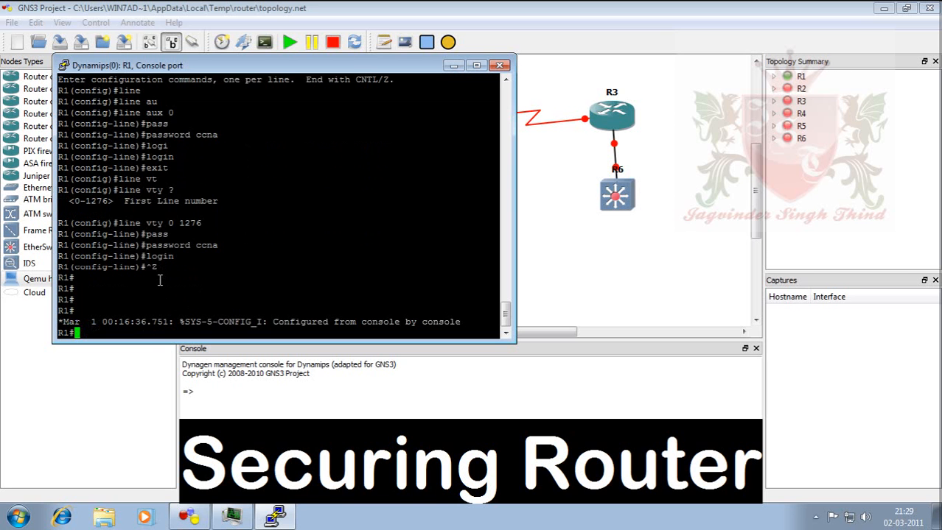
{"action": "type", "text": "sh run"}
Display R1's running configuration with show running-config.
{"action": "key", "text": "Tab"}
{"action": "key", "text": "Return"}
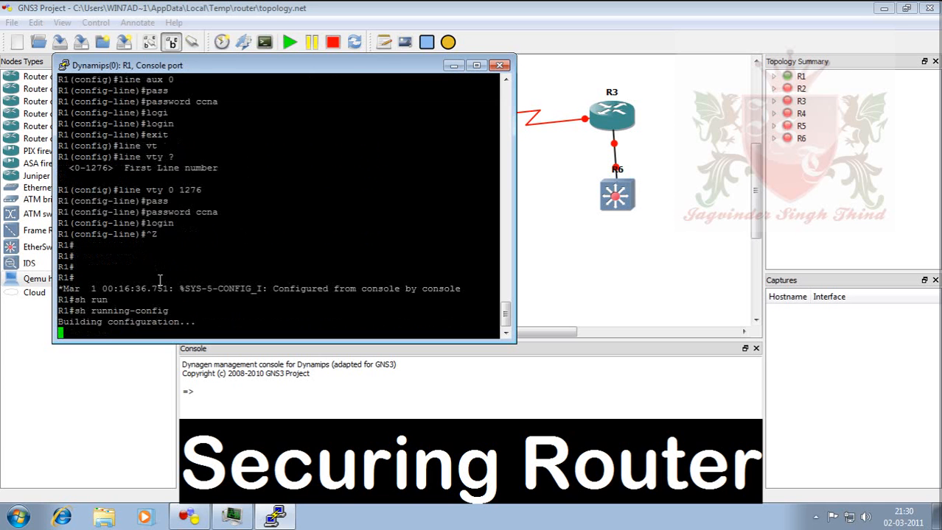
{"action": "key", "text": "q"}
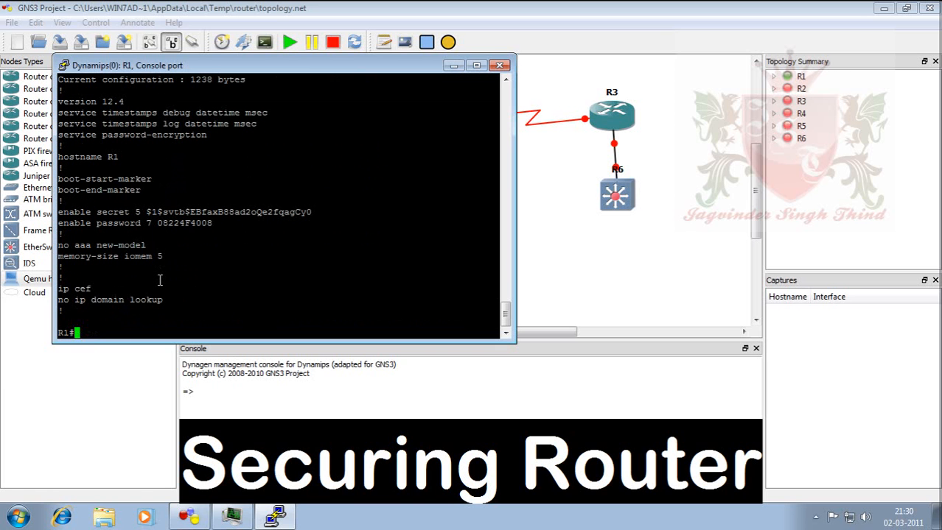
Display R1's startup-config, showing only hostname, no ip domain lookup and line con 0 settings.
{"action": "type", "text": "sh st"}
{"action": "key", "text": "Tab"}
{"action": "type", "text": "a"}
{"action": "key", "text": "Tab"}
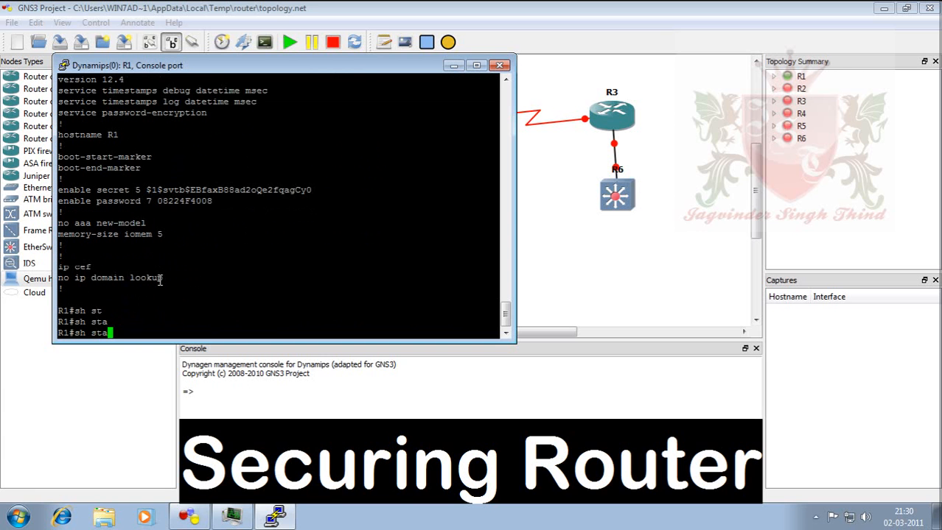
{"action": "type", "text": "rt"}
{"action": "key", "text": "Tab"}
{"action": "key", "text": "Return"}
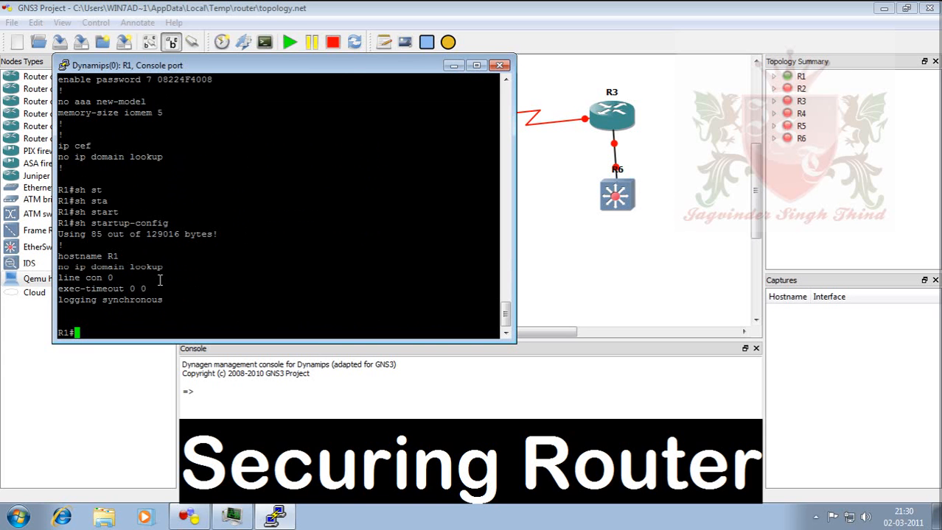
{"action": "left_click_drag", "start_coordinate": [112, 257], "coordinate": [65, 258]}
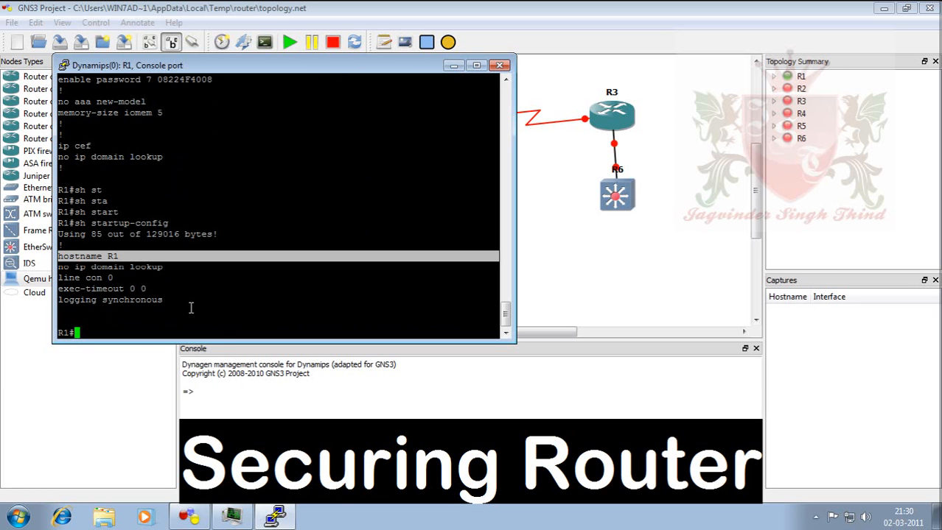
Run copy run startup-config and accept the default startup-config destination filename.
{"action": "type", "text": "copy run syt"}
{"action": "key", "text": "Tab"}
{"action": "key", "text": "BackSpace"}
{"action": "key", "text": "BackSpace"}
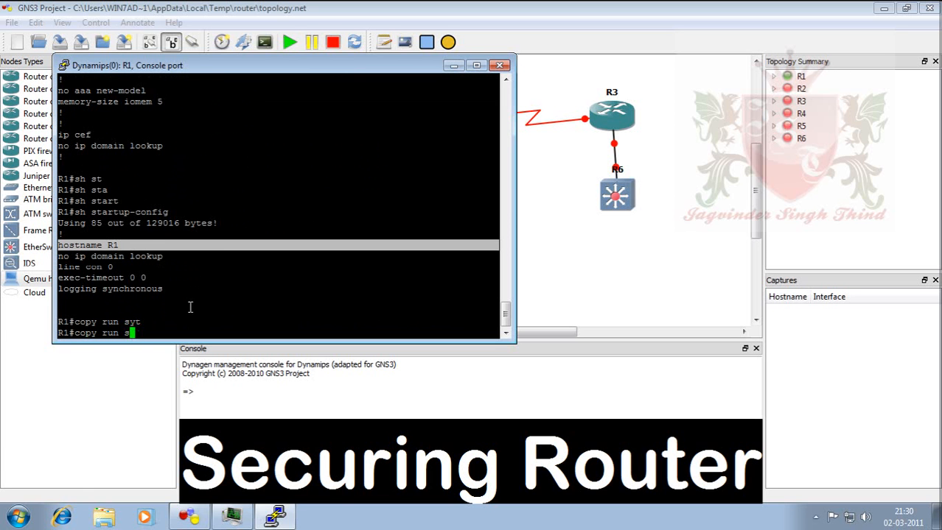
{"action": "type", "text": "t"}
{"action": "key", "text": "Tab"}
{"action": "key", "text": "Return"}
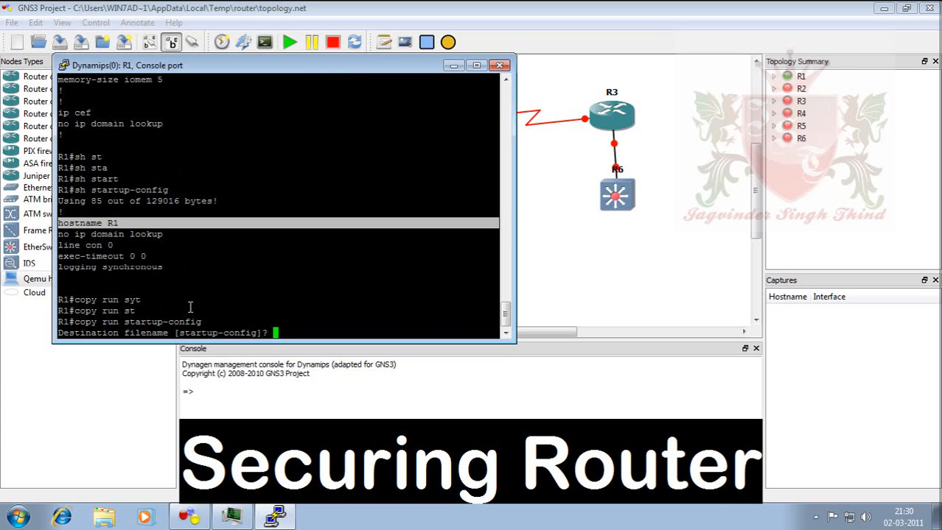
{"action": "key", "text": "Return"}
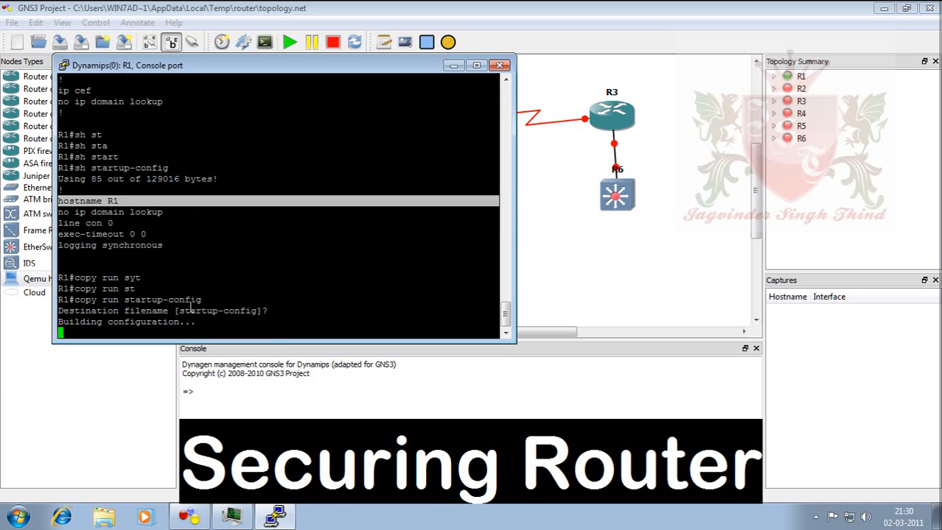